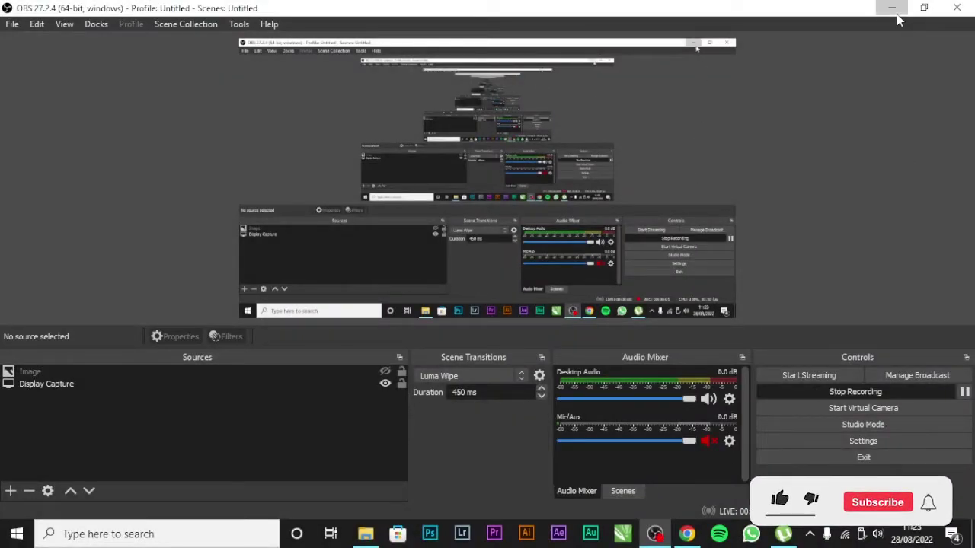
- Minimize OBS Studio and launch Photoshop from the taskbar
{"action": "left_click", "coordinate": [896, 12]}
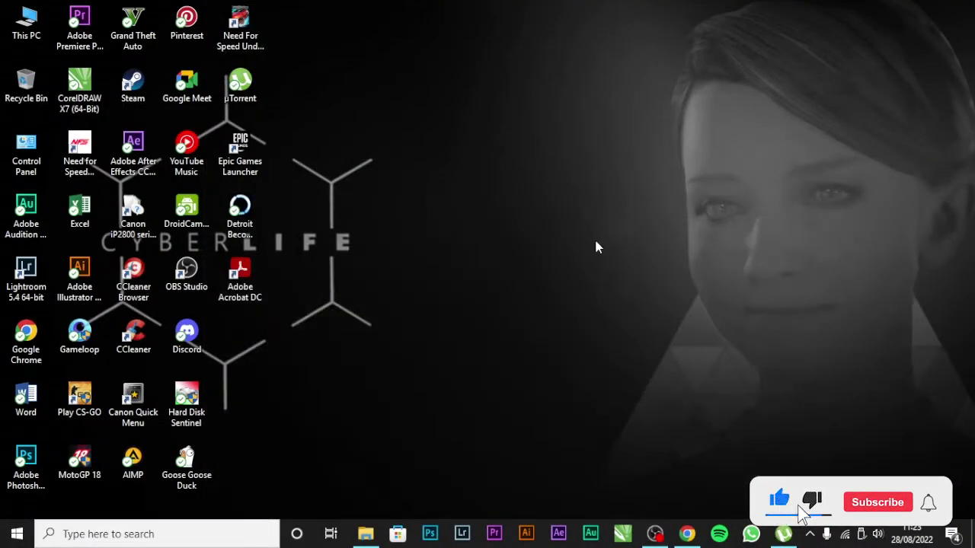
{"action": "left_click", "coordinate": [440, 532]}
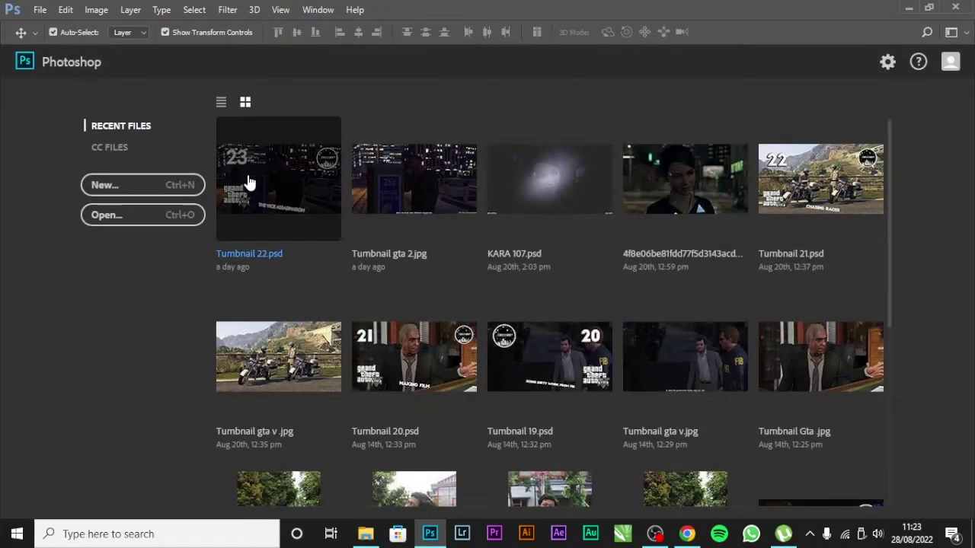
- Browse to Data Fuad > Photos Fuad > KARA ( Detroit Become Human ) in the Open dialog
{"action": "left_click", "coordinate": [149, 220]}
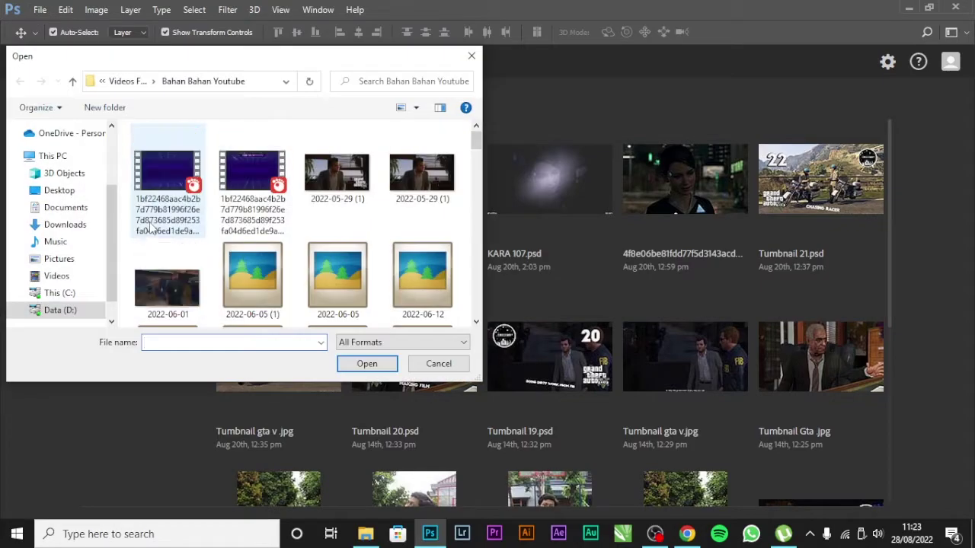
{"action": "left_click", "coordinate": [122, 81]}
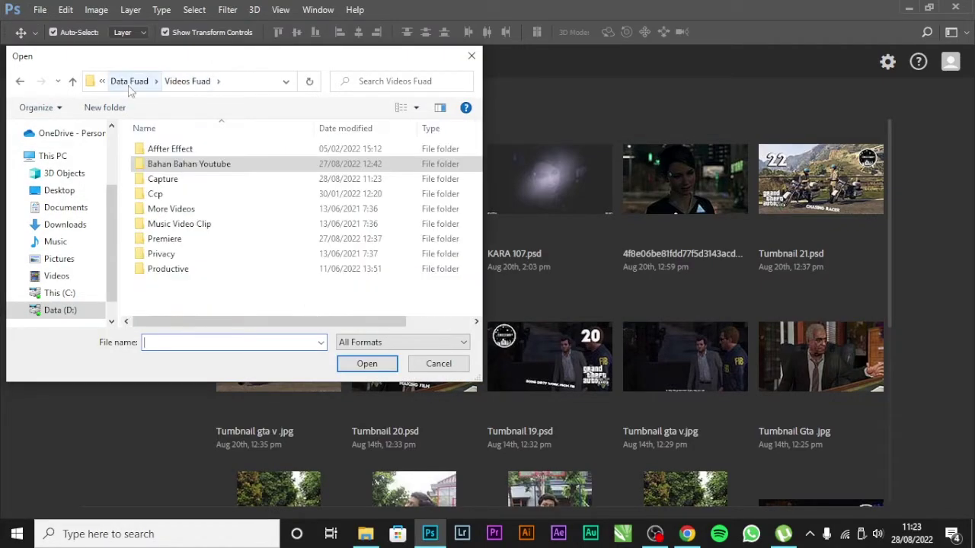
{"action": "left_click", "coordinate": [131, 81]}
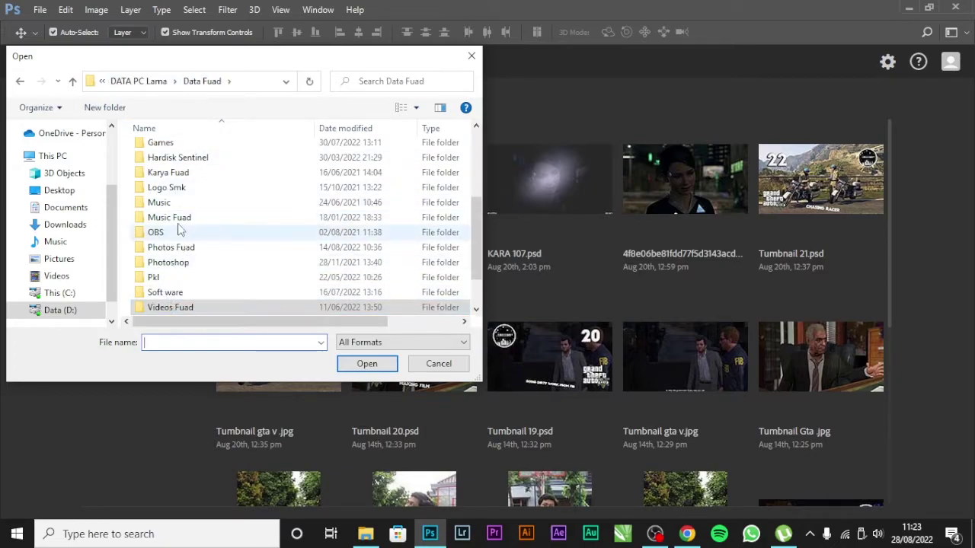
{"action": "double_click", "coordinate": [182, 249]}
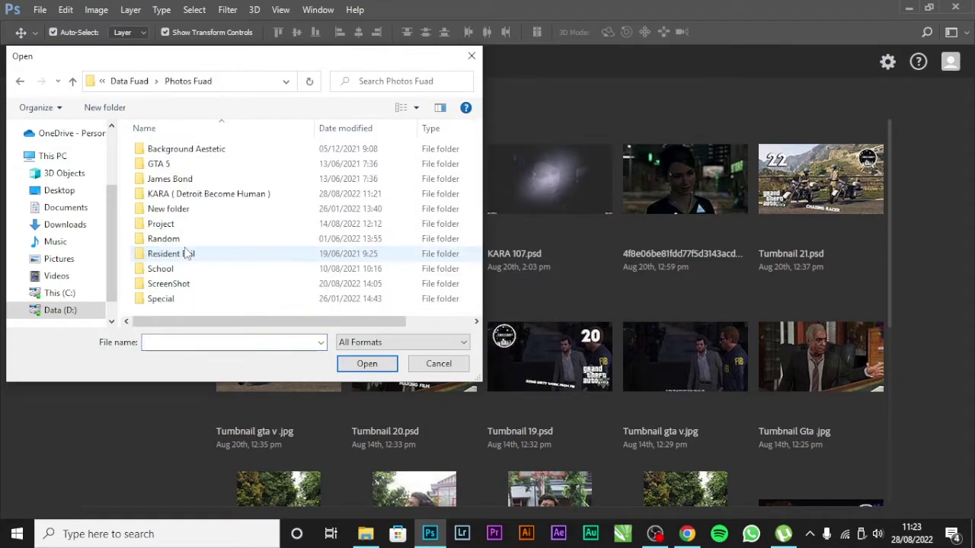
{"action": "left_click", "coordinate": [198, 197]}
{"action": "double_click", "coordinate": [197, 195]}
- Scroll through the KARA folder and open the close-up photo of the woman's face
{"action": "scroll", "coordinate": [214, 198], "scroll_direction": "down", "scroll_amount": 5}
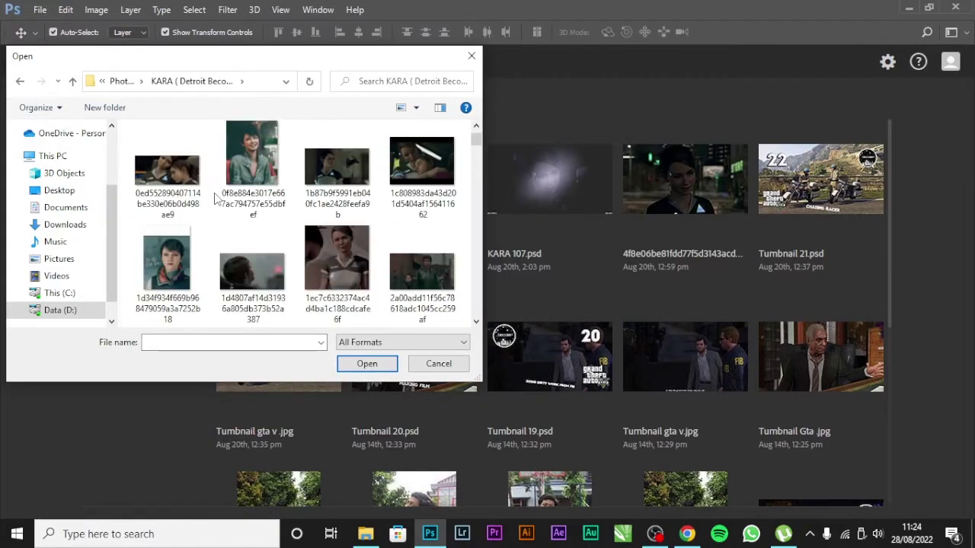
{"action": "scroll", "coordinate": [214, 198], "scroll_direction": "down", "scroll_amount": 3}
{"action": "scroll", "coordinate": [214, 198], "scroll_direction": "down", "scroll_amount": 2}
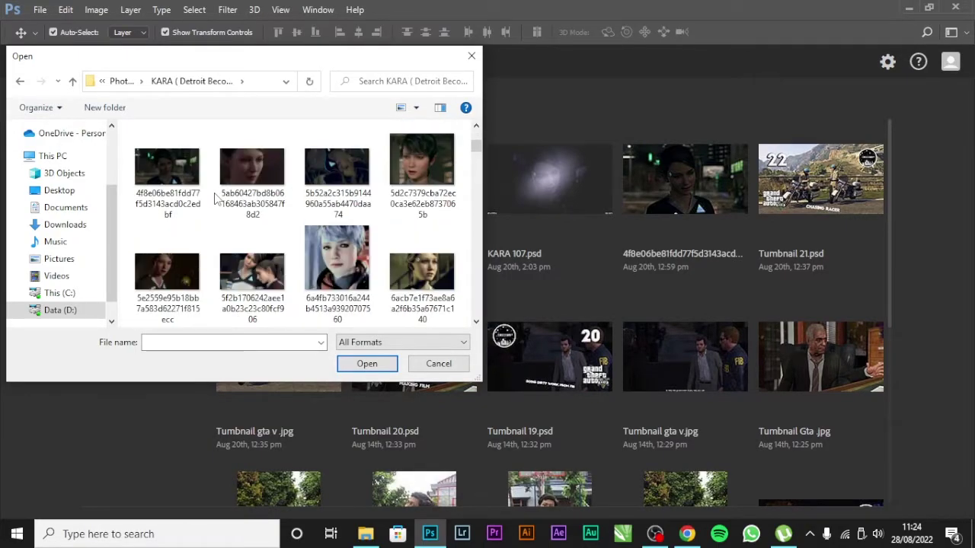
{"action": "scroll", "coordinate": [214, 198], "scroll_direction": "down", "scroll_amount": 2}
{"action": "scroll", "coordinate": [214, 198], "scroll_direction": "up", "scroll_amount": 2}
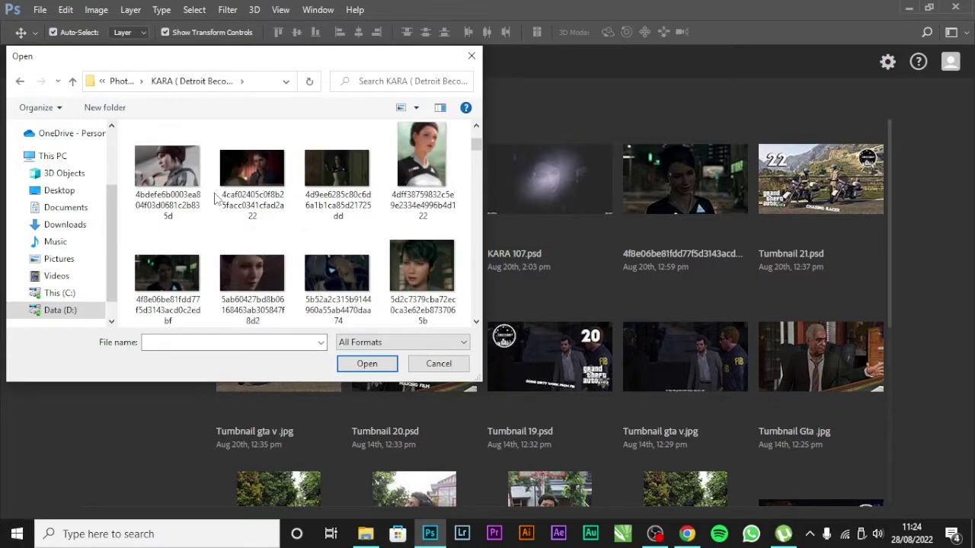
{"action": "scroll", "coordinate": [214, 198], "scroll_direction": "up", "scroll_amount": 2}
{"action": "scroll", "coordinate": [214, 198], "scroll_direction": "down", "scroll_amount": 2}
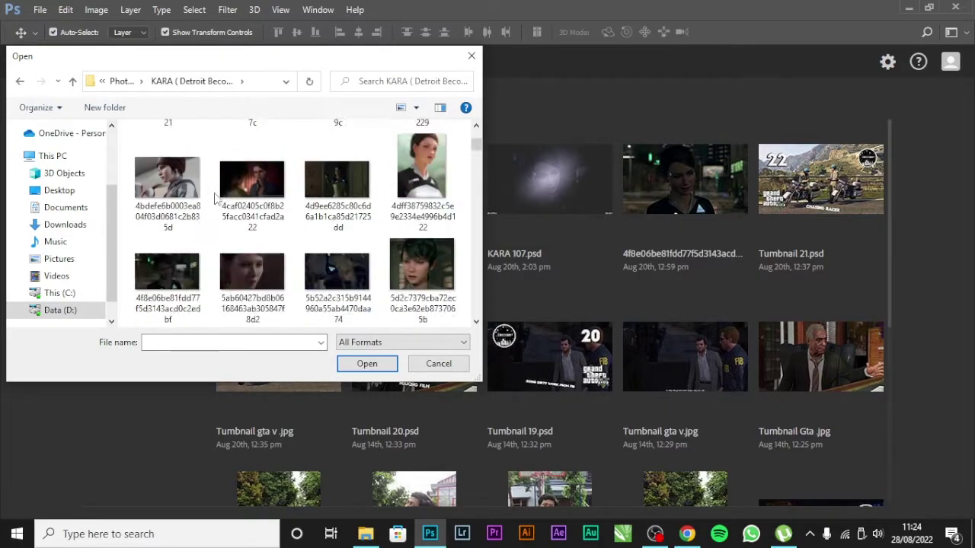
{"action": "scroll", "coordinate": [214, 198], "scroll_direction": "down", "scroll_amount": 2}
{"action": "scroll", "coordinate": [214, 198], "scroll_direction": "down", "scroll_amount": 2}
{"action": "scroll", "coordinate": [214, 198], "scroll_direction": "down", "scroll_amount": 2}
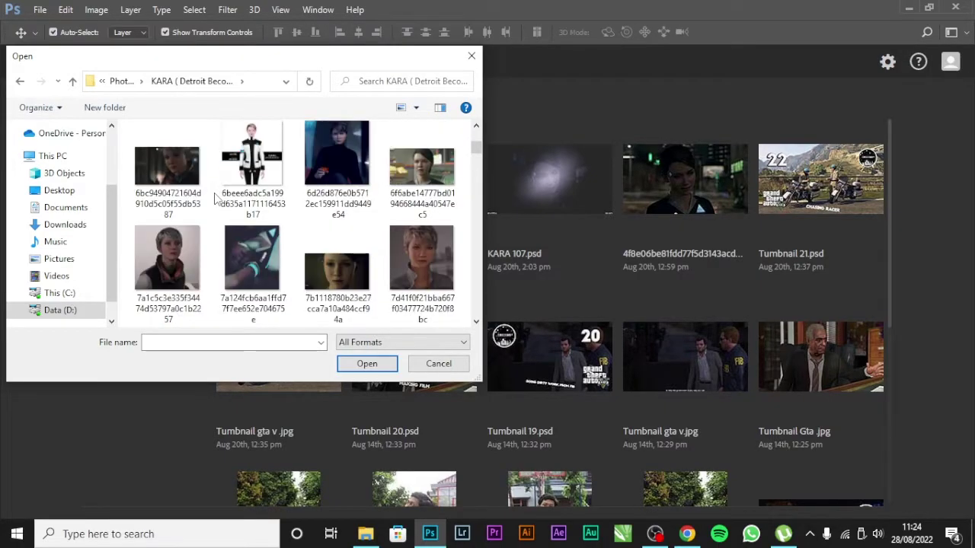
{"action": "scroll", "coordinate": [214, 198], "scroll_direction": "down", "scroll_amount": 2}
{"action": "scroll", "coordinate": [214, 198], "scroll_direction": "down", "scroll_amount": 2}
{"action": "scroll", "coordinate": [214, 198], "scroll_direction": "down", "scroll_amount": 2}
{"action": "scroll", "coordinate": [216, 198], "scroll_direction": "down", "scroll_amount": 2}
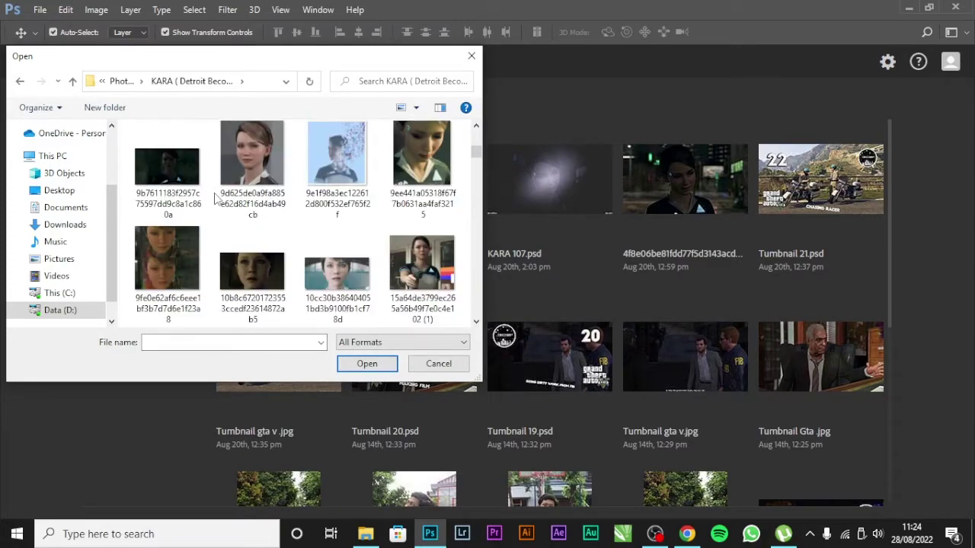
{"action": "scroll", "coordinate": [214, 198], "scroll_direction": "down", "scroll_amount": 2}
{"action": "left_click", "coordinate": [228, 182]}
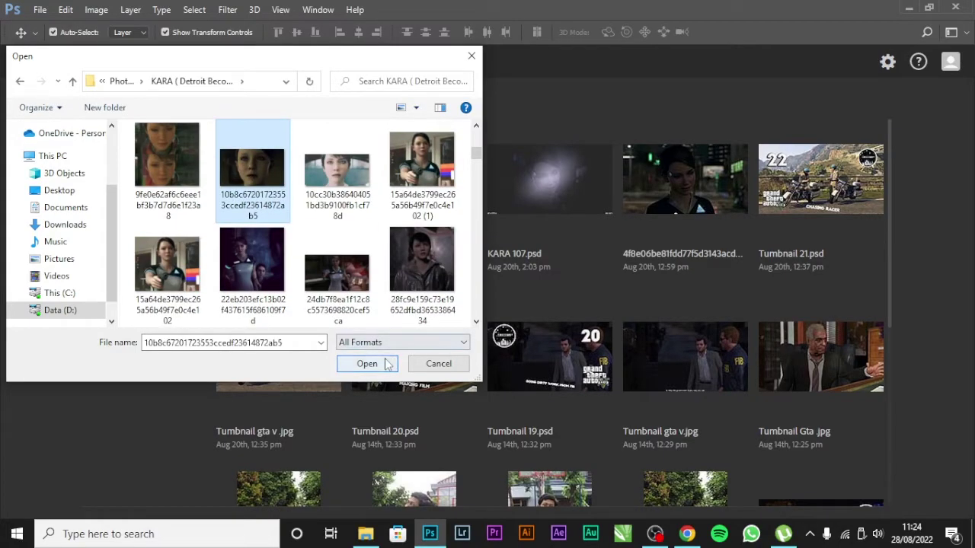
{"action": "left_click", "coordinate": [385, 361]}
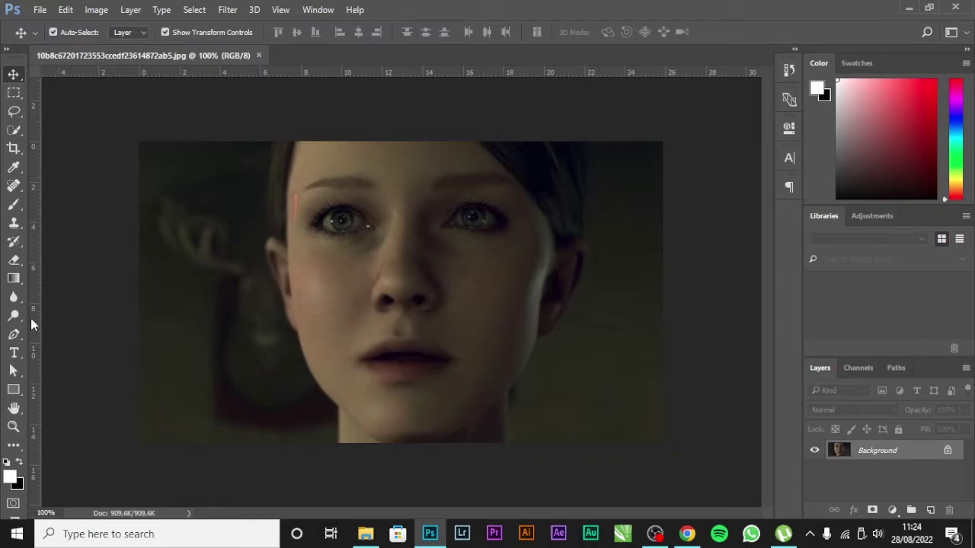
- Choose the Pen tool in Path mode and zoom to 300% on the face's upper-left edge
{"action": "left_click", "coordinate": [19, 335]}
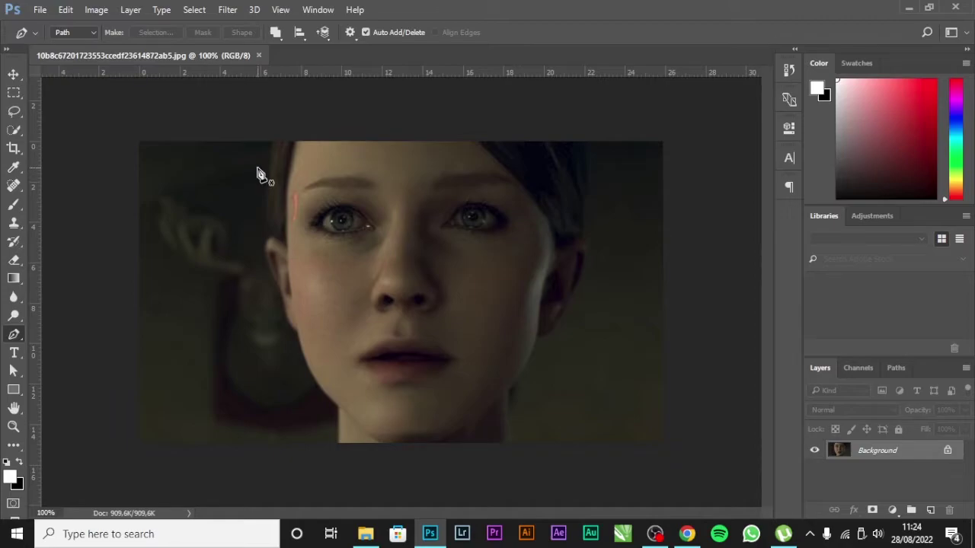
{"action": "scroll", "coordinate": [257, 169], "scroll_direction": "up", "scroll_amount": 3}
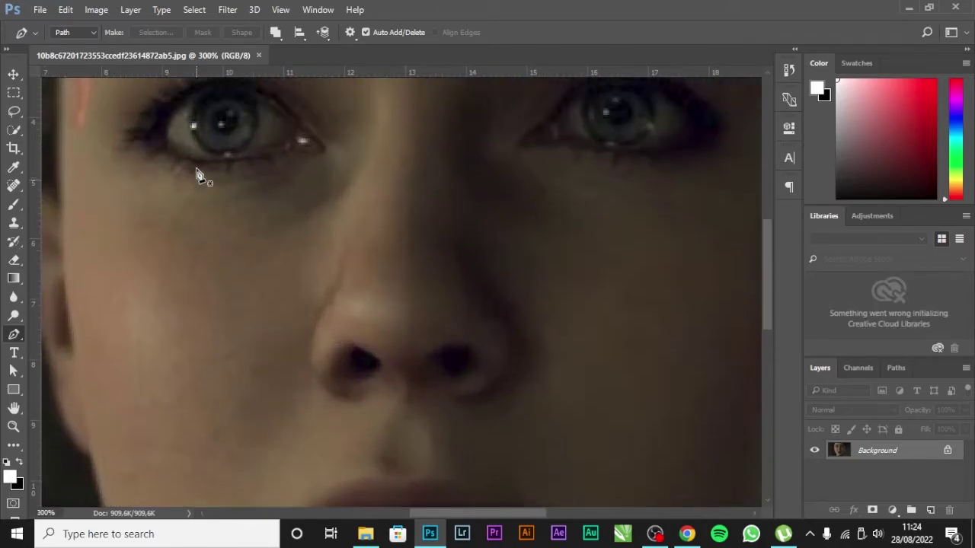
{"action": "scroll", "coordinate": [200, 175], "scroll_direction": "up", "scroll_amount": 2}
{"action": "scroll", "coordinate": [228, 305], "scroll_direction": "up", "scroll_amount": 2}
{"action": "scroll", "coordinate": [274, 411], "scroll_direction": "up", "scroll_amount": 1}
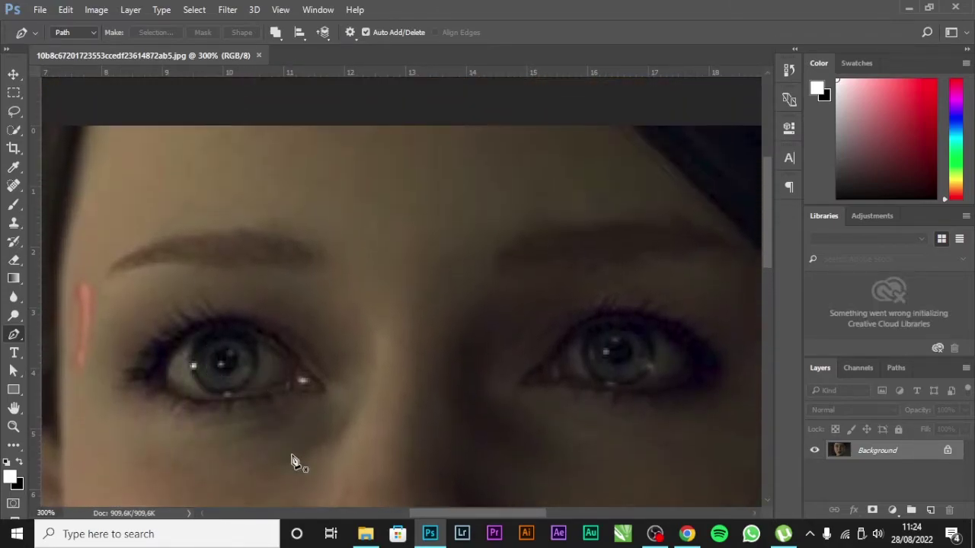
{"action": "left_click", "coordinate": [203, 514]}
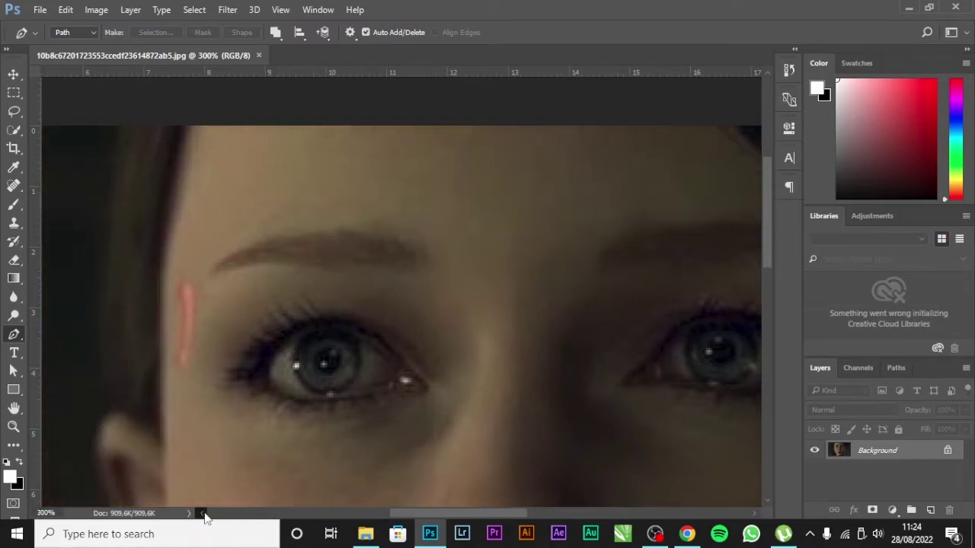
{"action": "left_click", "coordinate": [203, 514]}
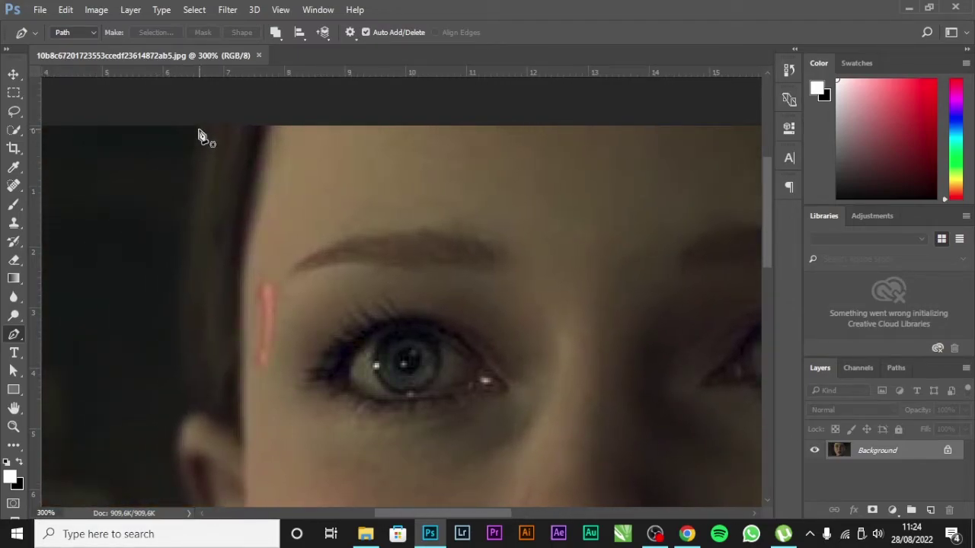
- Start the Pen path at the top edge beside the hair and trace down past the ear
{"action": "left_click_drag", "start_coordinate": [198, 127], "coordinate": [188, 155]}
{"action": "left_click_drag", "start_coordinate": [177, 202], "coordinate": [174, 234]}
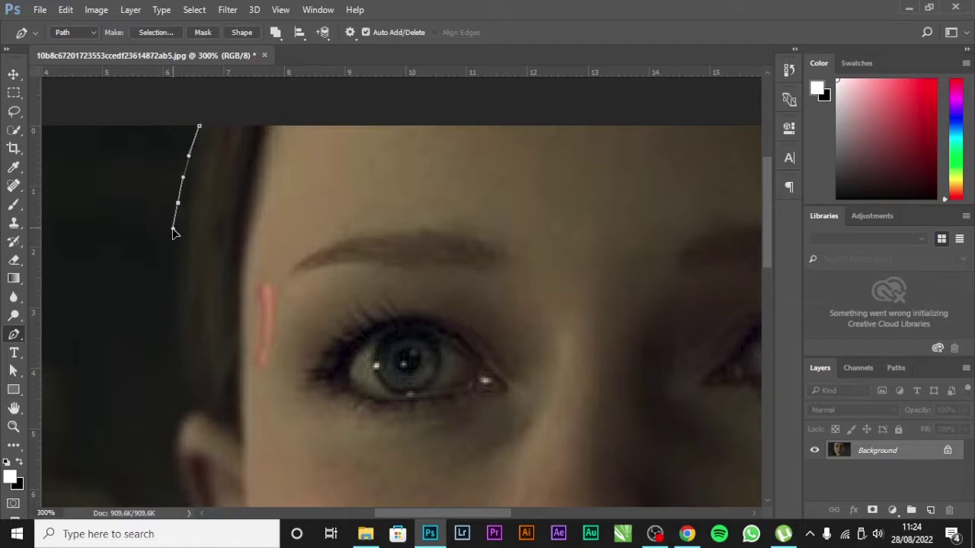
{"action": "left_click_drag", "start_coordinate": [177, 316], "coordinate": [183, 351]}
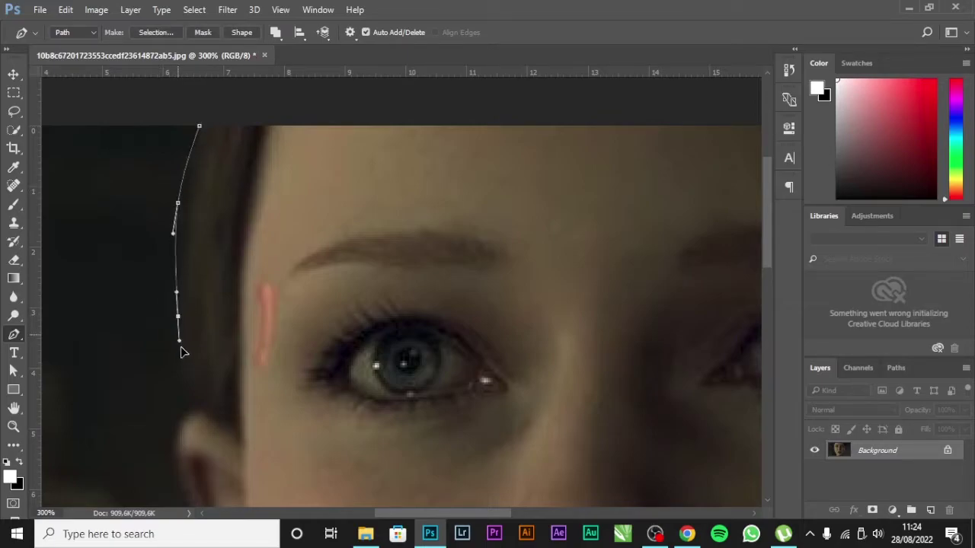
{"action": "scroll", "coordinate": [182, 358], "scroll_direction": "down", "scroll_amount": 2}
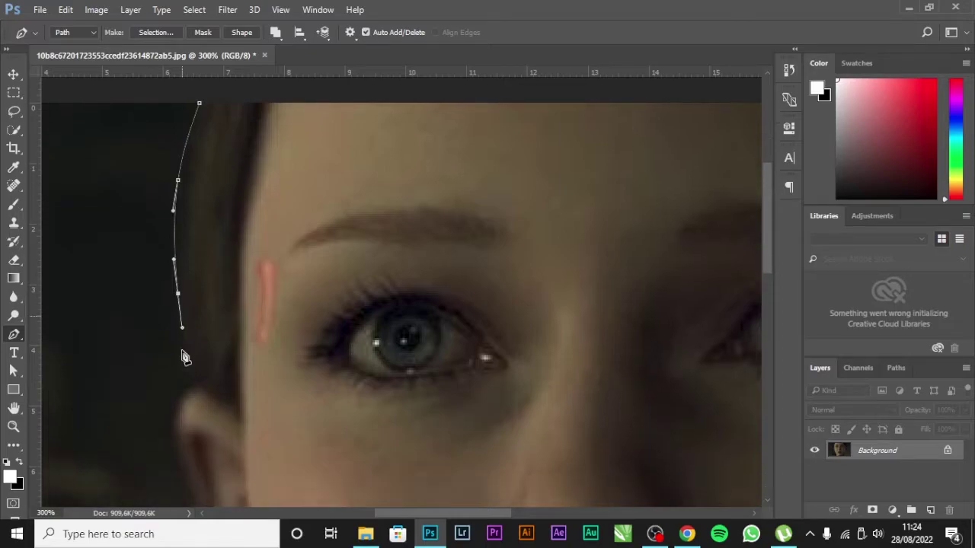
{"action": "left_click", "coordinate": [184, 368]}
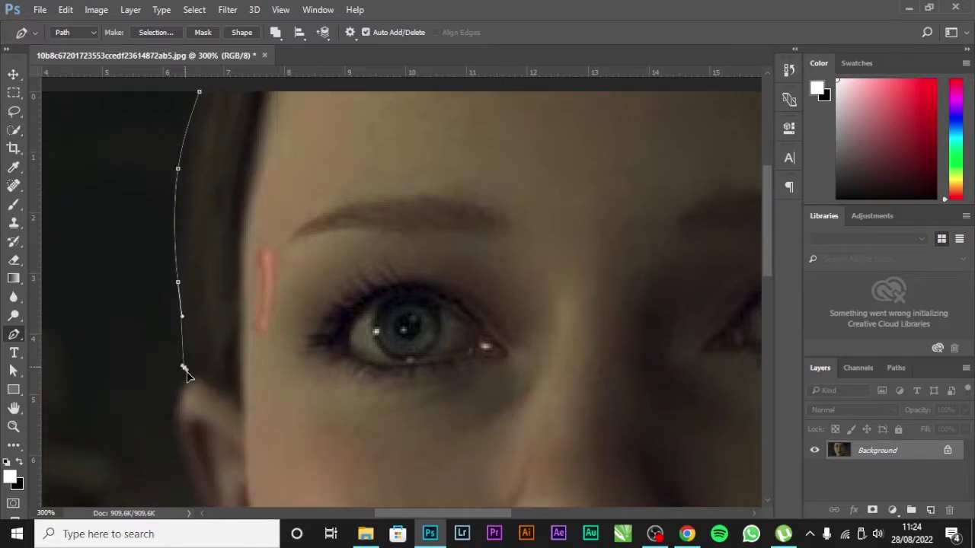
{"action": "scroll", "coordinate": [180, 384], "scroll_direction": "down", "scroll_amount": 3}
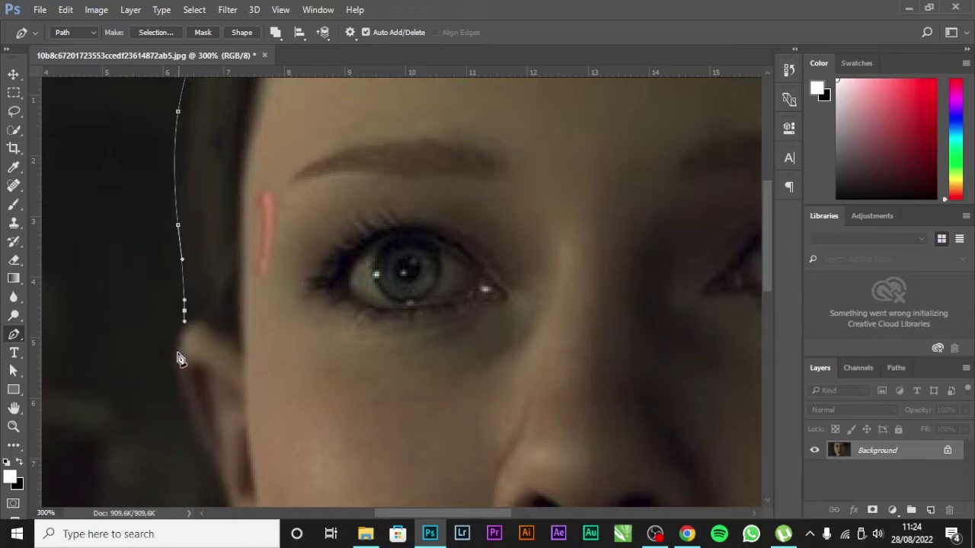
{"action": "scroll", "coordinate": [170, 355], "scroll_direction": "down", "scroll_amount": 3}
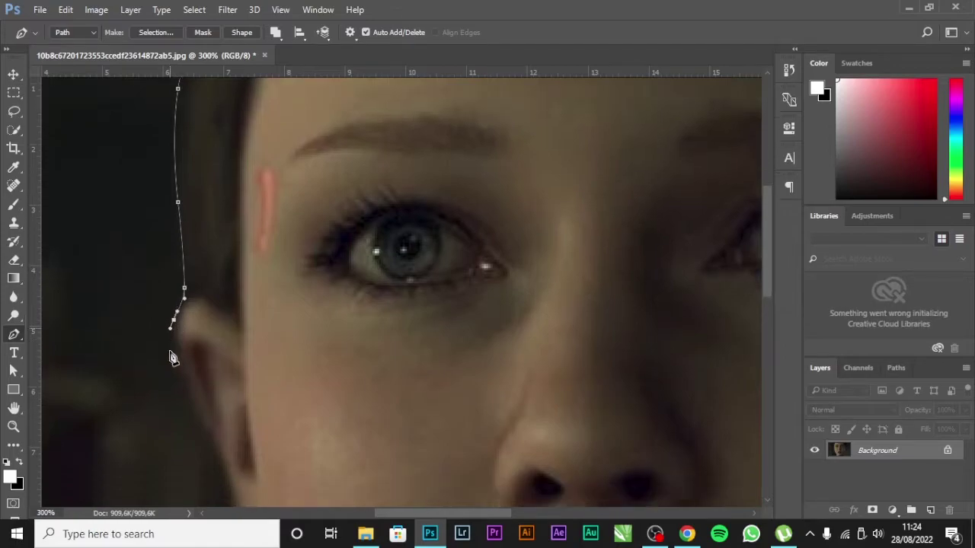
{"action": "left_click_drag", "start_coordinate": [180, 331], "coordinate": [187, 355]}
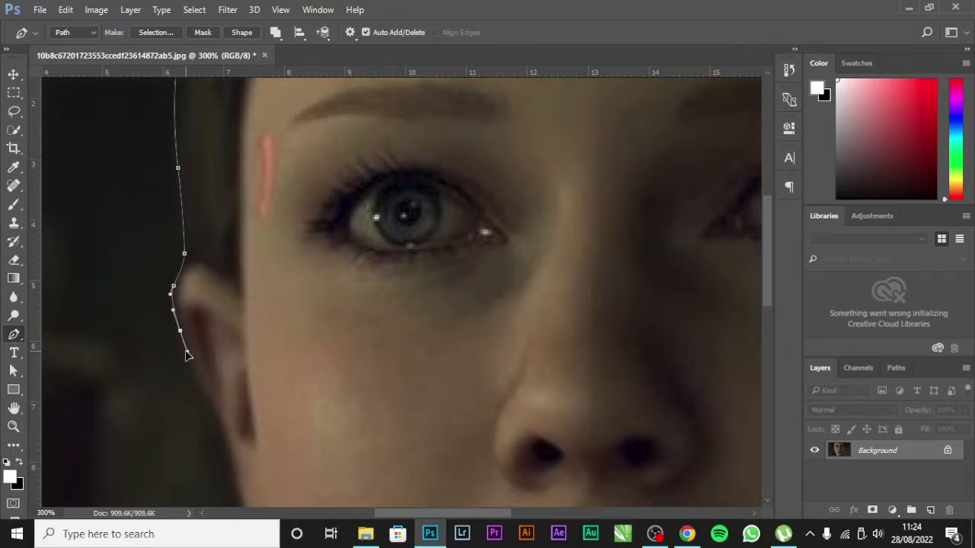
{"action": "scroll", "coordinate": [190, 354], "scroll_direction": "down", "scroll_amount": 4}
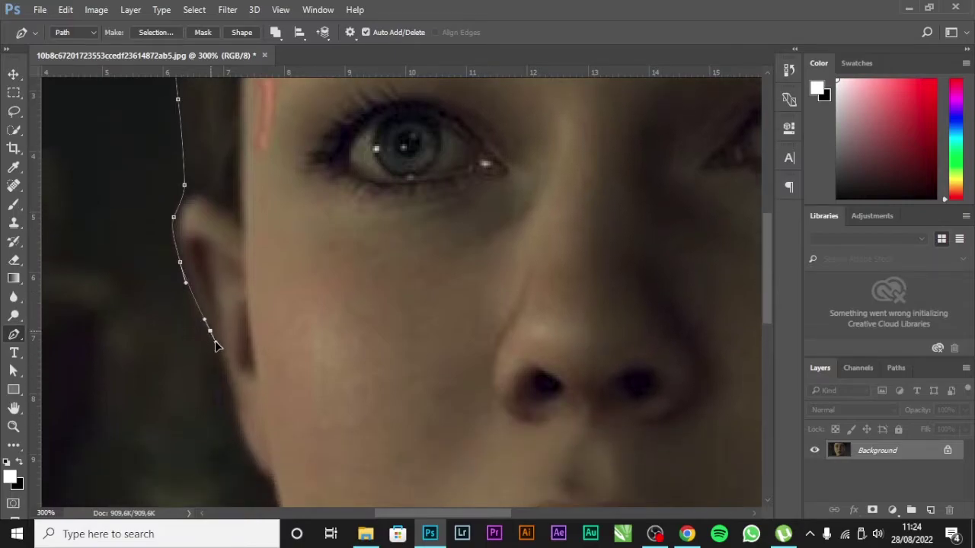
{"action": "left_click", "coordinate": [218, 351]}
{"action": "scroll", "coordinate": [218, 355], "scroll_direction": "down", "scroll_amount": 3}
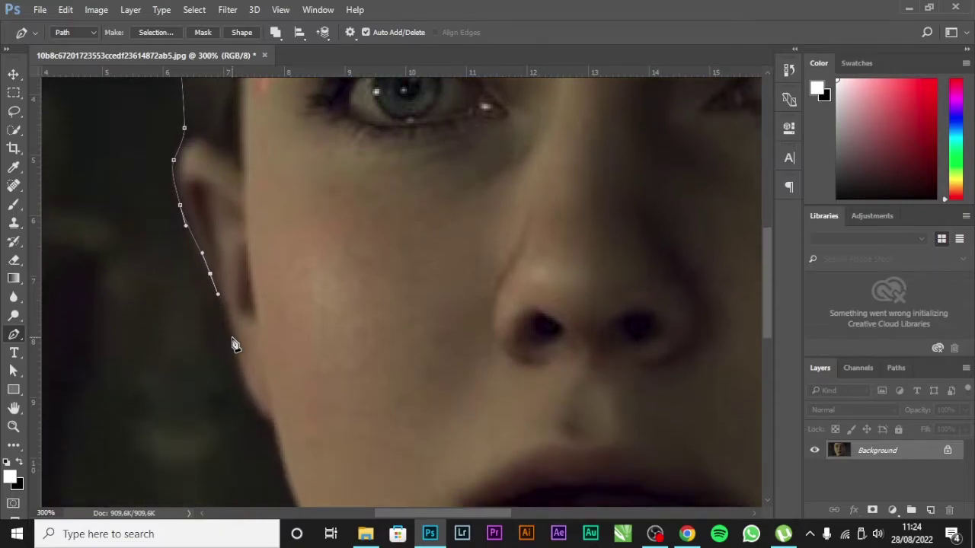
{"action": "mouse_move", "coordinate": [230, 338]}
{"action": "left_mouse_down"}
{"action": "mouse_move", "coordinate": [232, 354]}
{"action": "mouse_move", "coordinate": [258, 344]}
{"action": "left_mouse_up"}
- Continue the path along the cheek and jawline to the chin and the image's bottom edge
{"action": "scroll", "coordinate": [234, 364], "scroll_direction": "down", "scroll_amount": 4}
{"action": "scroll", "coordinate": [259, 343], "scroll_direction": "down", "scroll_amount": 4}
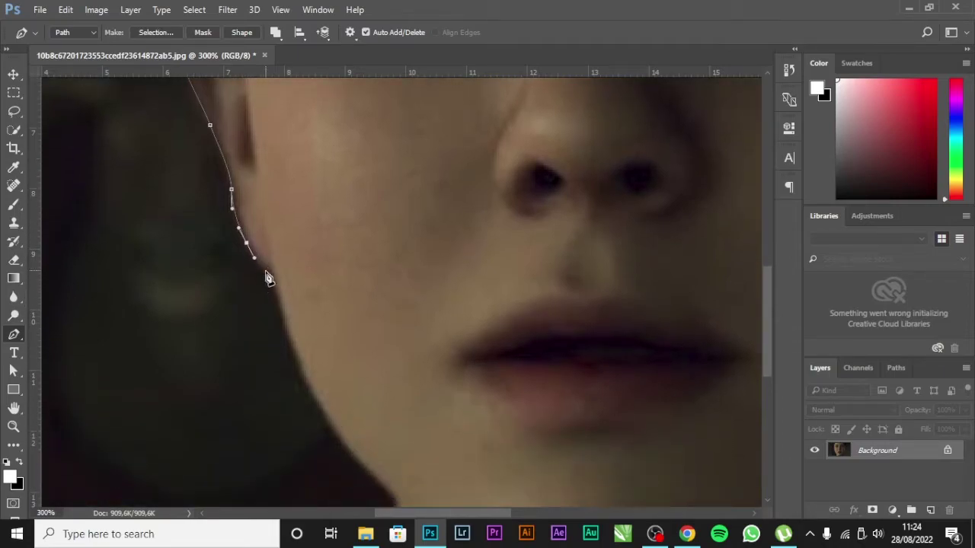
{"action": "mouse_move", "coordinate": [267, 274]}
{"action": "left_mouse_down"}
{"action": "mouse_move", "coordinate": [295, 300]}
{"action": "mouse_move", "coordinate": [333, 300]}
{"action": "left_mouse_up"}
{"action": "scroll", "coordinate": [287, 294], "scroll_direction": "down", "scroll_amount": 3}
{"action": "scroll", "coordinate": [298, 307], "scroll_direction": "down", "scroll_amount": 4}
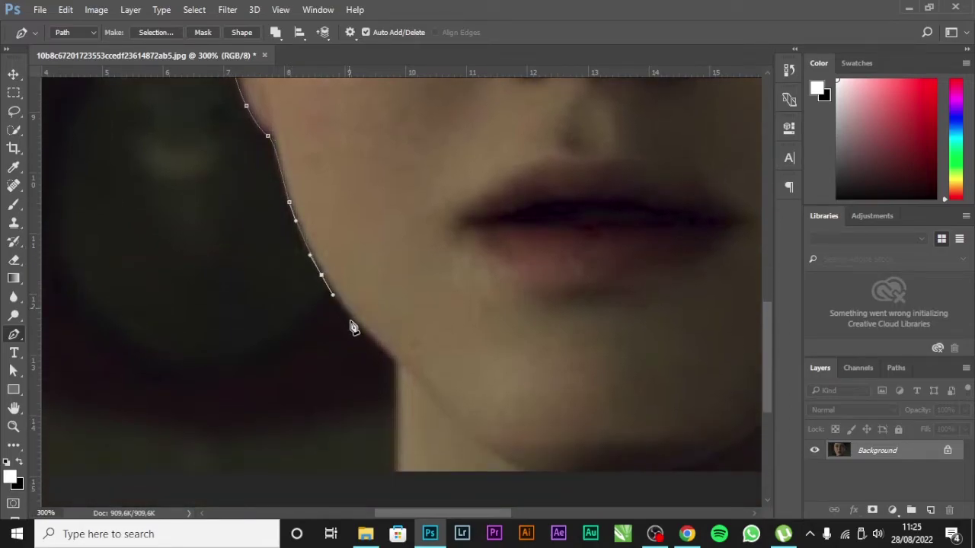
{"action": "scroll", "coordinate": [352, 326], "scroll_direction": "down", "scroll_amount": 2}
{"action": "left_click_drag", "start_coordinate": [373, 297], "coordinate": [387, 313]}
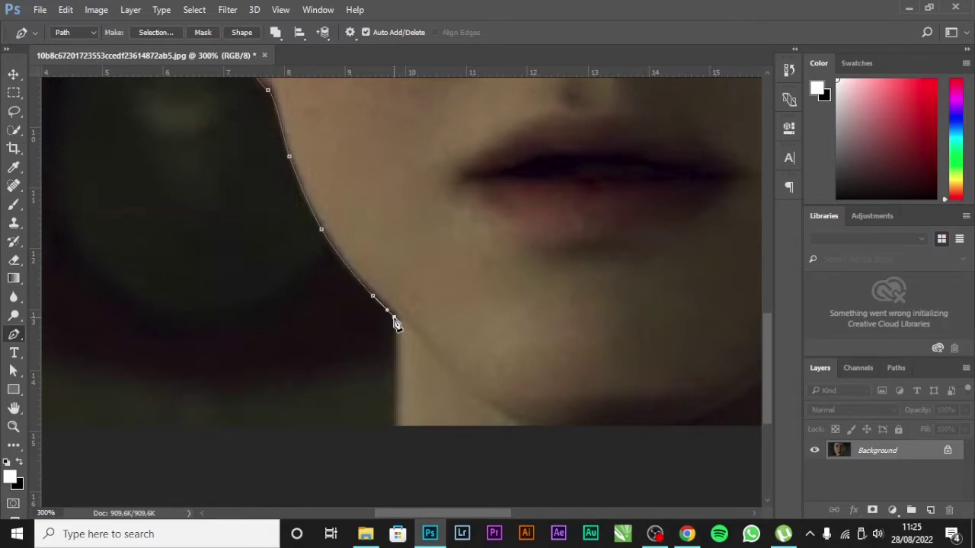
{"action": "left_click", "coordinate": [393, 317]}
{"action": "scroll", "coordinate": [395, 328], "scroll_direction": "down", "scroll_amount": 3}
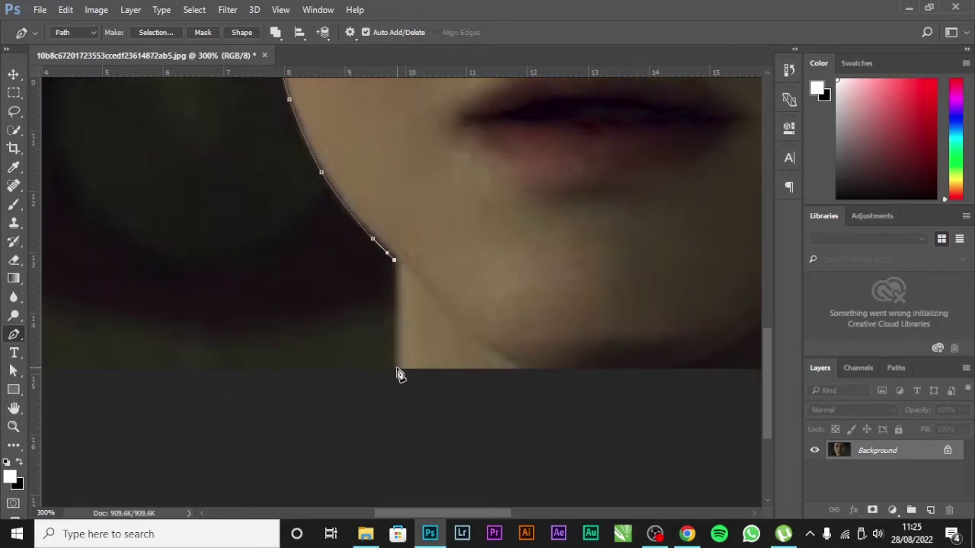
{"action": "left_click", "coordinate": [394, 368]}
{"action": "scroll", "coordinate": [400, 372], "scroll_direction": "down", "scroll_amount": 1}
{"action": "scroll", "coordinate": [400, 372], "scroll_direction": "down", "scroll_amount": 1}
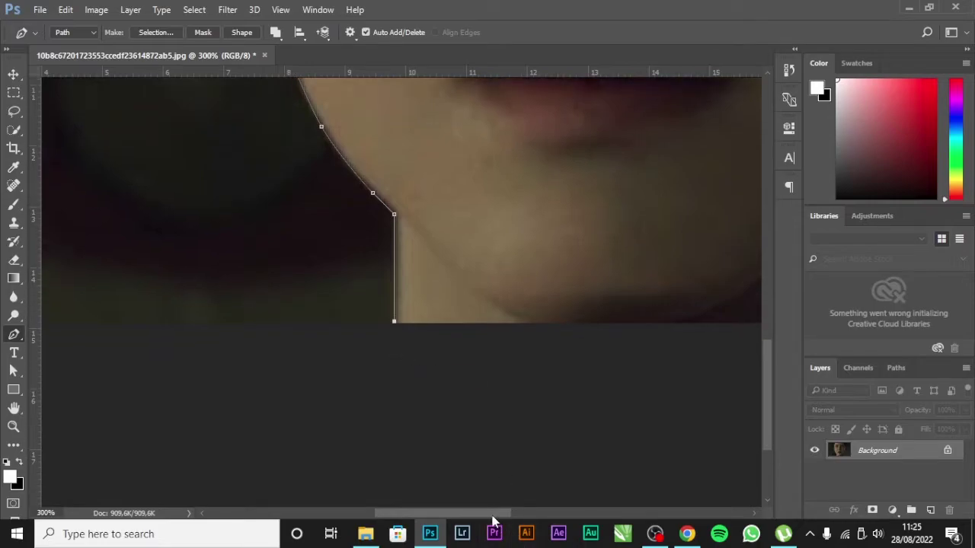
- Run the path along the image's bottom edge and up the right side of the neck
{"action": "left_click_drag", "start_coordinate": [492, 517], "coordinate": [591, 513]}
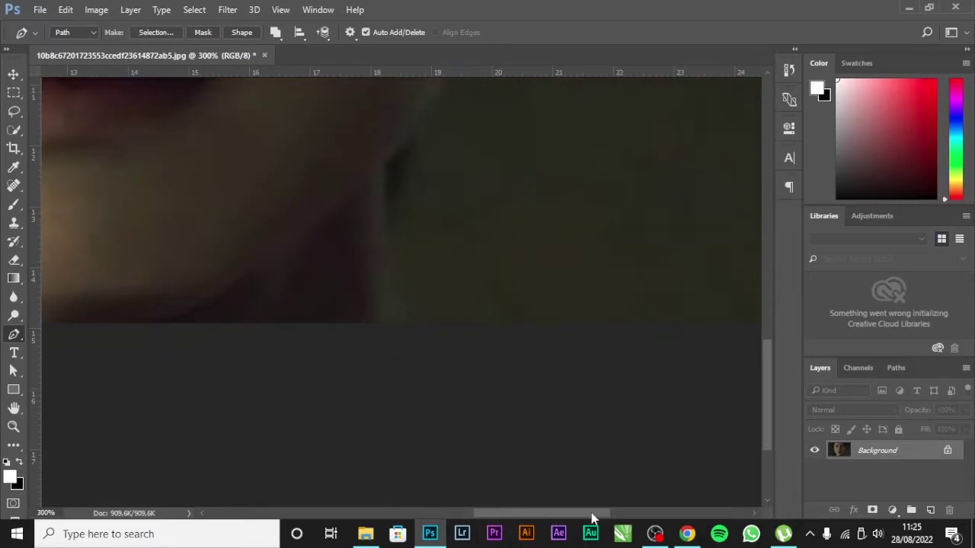
{"action": "left_click", "coordinate": [376, 324]}
{"action": "scroll", "coordinate": [377, 327], "scroll_direction": "up", "scroll_amount": 4}
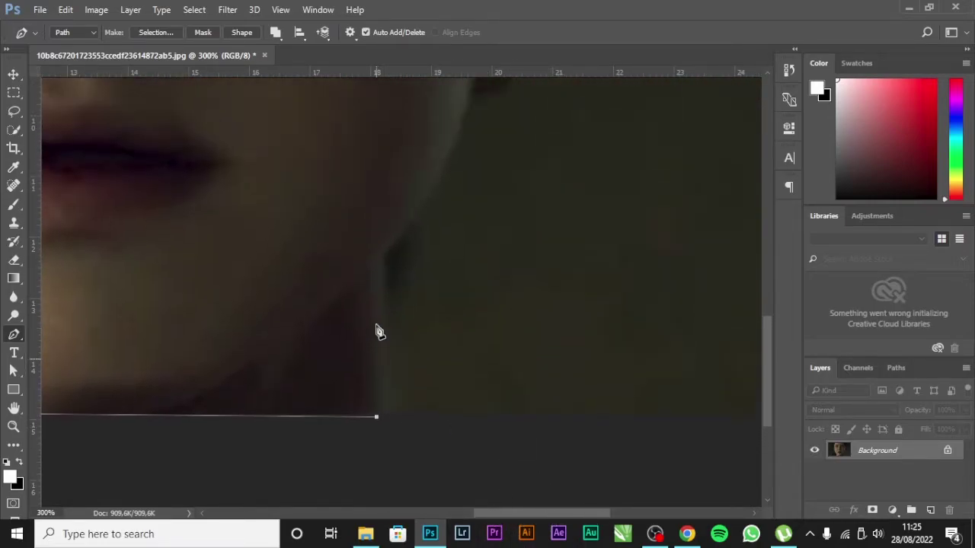
{"action": "scroll", "coordinate": [377, 329], "scroll_direction": "up", "scroll_amount": 2}
{"action": "left_click_drag", "start_coordinate": [382, 329], "coordinate": [383, 310]}
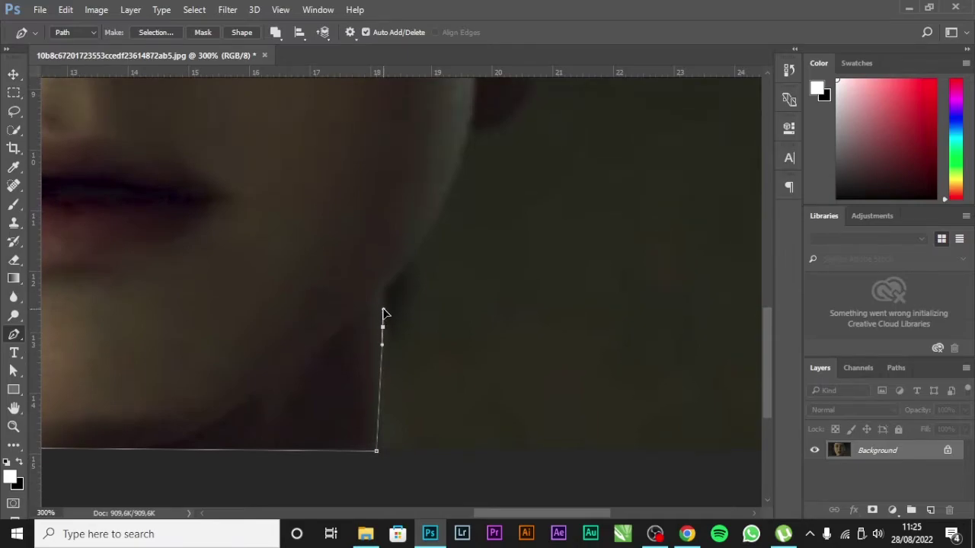
{"action": "scroll", "coordinate": [384, 312], "scroll_direction": "up", "scroll_amount": 1}
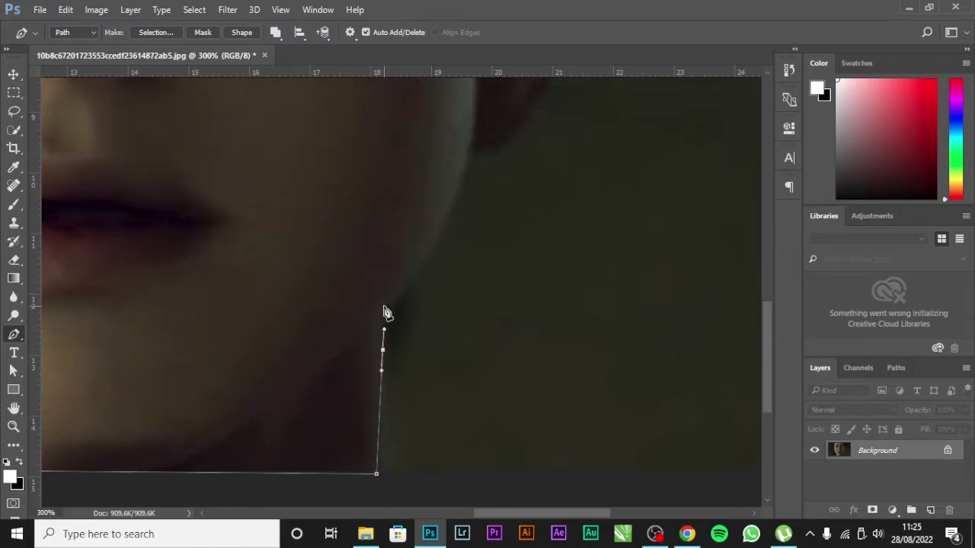
{"action": "scroll", "coordinate": [388, 315], "scroll_direction": "up", "scroll_amount": 2}
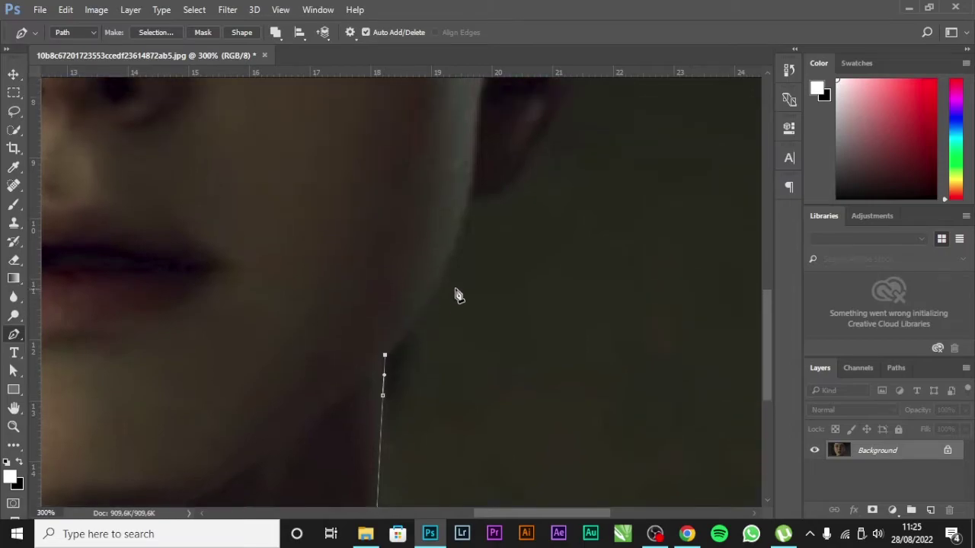
- Trace the path up the right jaw and around the bottom and outer edge of the ear
{"action": "left_click_drag", "start_coordinate": [438, 288], "coordinate": [448, 272]}
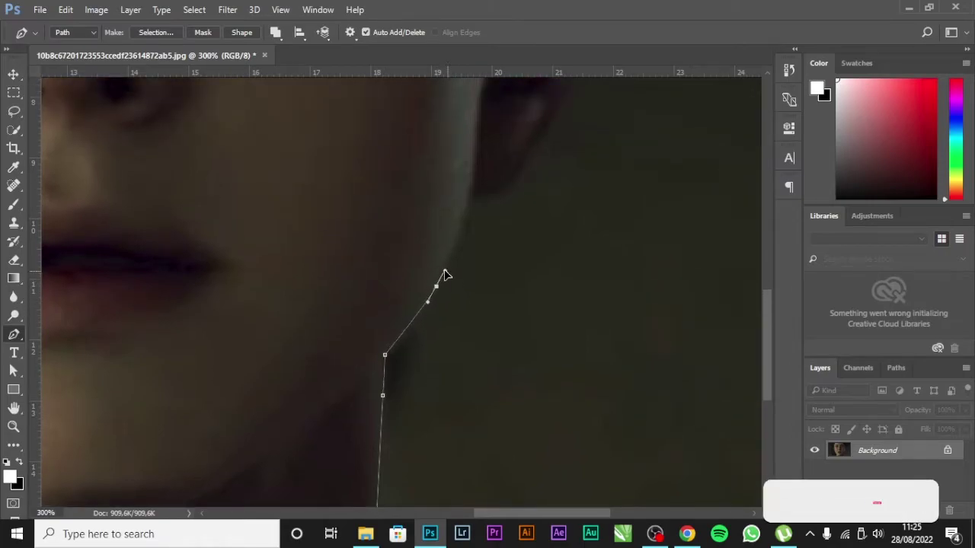
{"action": "scroll", "coordinate": [459, 283], "scroll_direction": "up", "scroll_amount": 2}
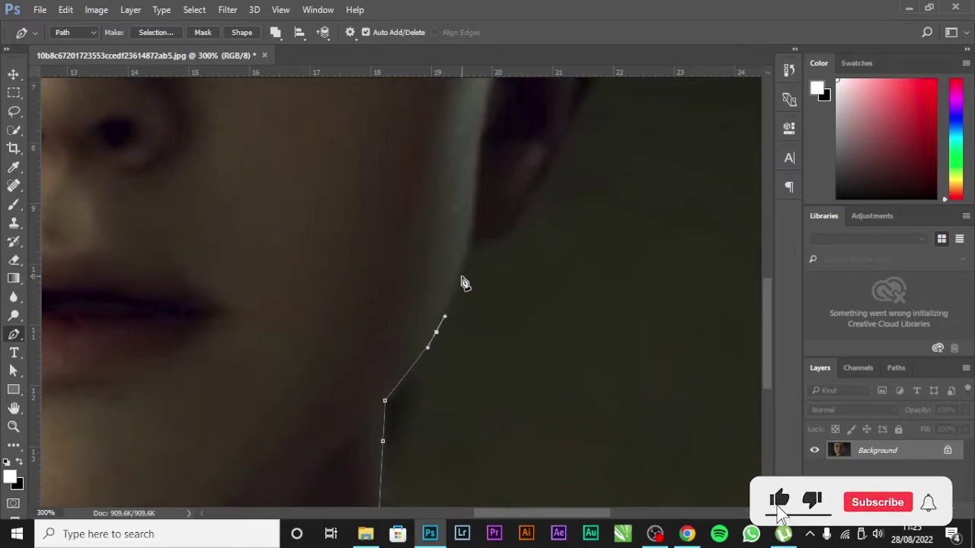
{"action": "left_click_drag", "start_coordinate": [460, 286], "coordinate": [466, 267]}
{"action": "scroll", "coordinate": [467, 266], "scroll_direction": "up", "scroll_amount": 1}
{"action": "left_click", "coordinate": [468, 263]}
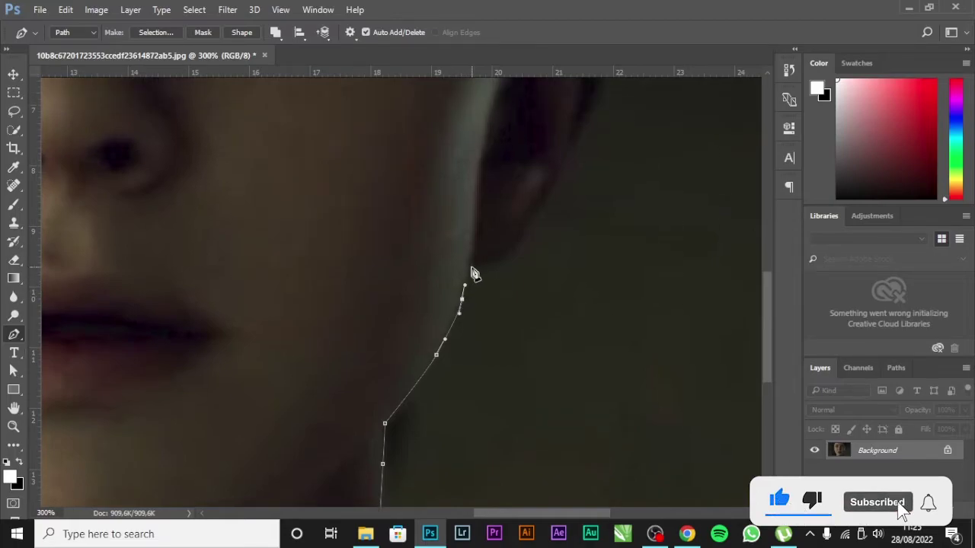
{"action": "scroll", "coordinate": [490, 294], "scroll_direction": "up", "scroll_amount": 1}
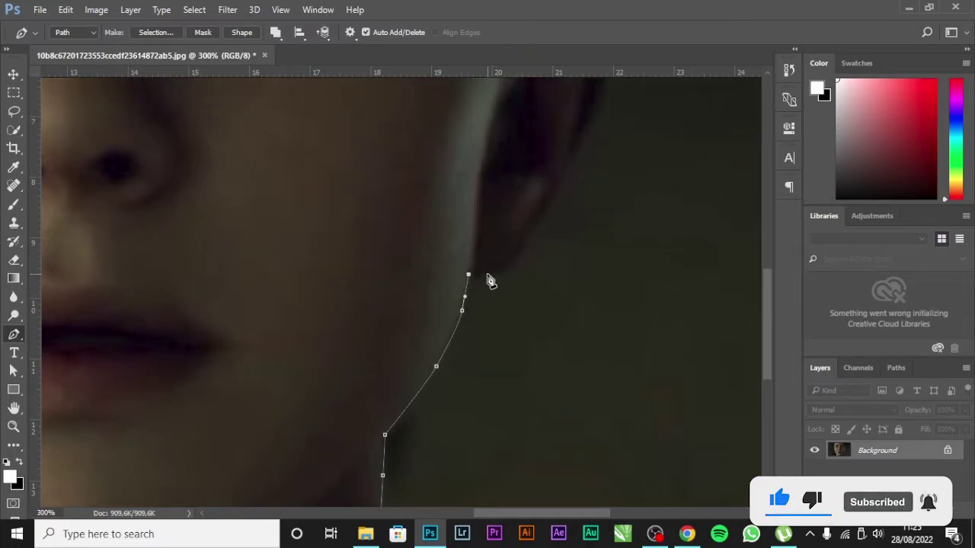
{"action": "left_click_drag", "start_coordinate": [487, 275], "coordinate": [537, 256]}
{"action": "scroll", "coordinate": [510, 272], "scroll_direction": "up", "scroll_amount": 3}
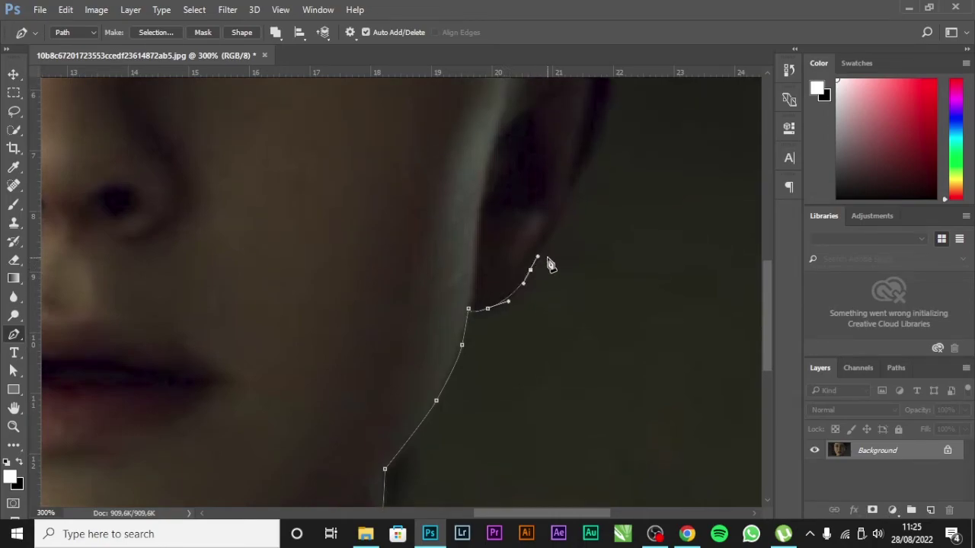
{"action": "scroll", "coordinate": [554, 282], "scroll_direction": "up", "scroll_amount": 4}
{"action": "left_click_drag", "start_coordinate": [566, 260], "coordinate": [575, 244]}
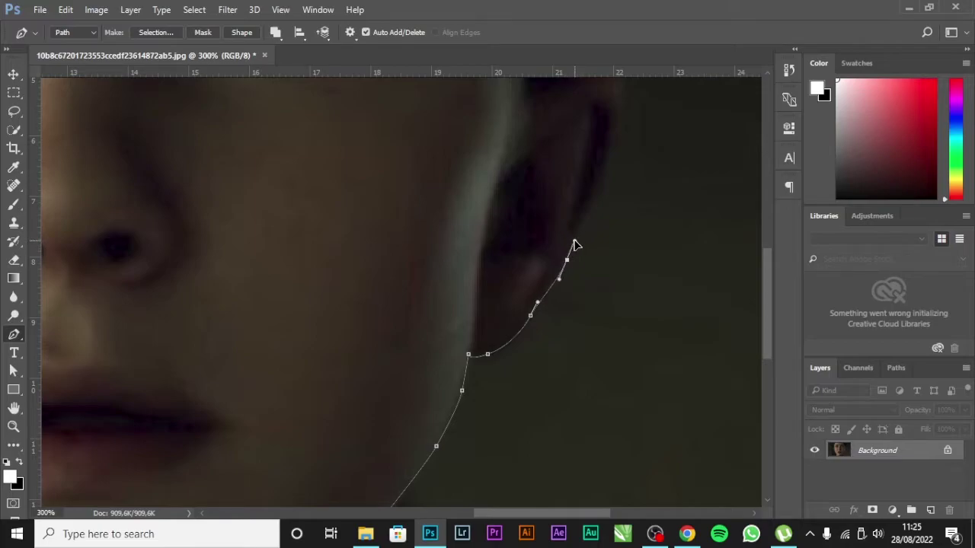
- Carry the path over the top of the ear to the top edge and close it there
{"action": "scroll", "coordinate": [609, 282], "scroll_direction": "up", "scroll_amount": 5}
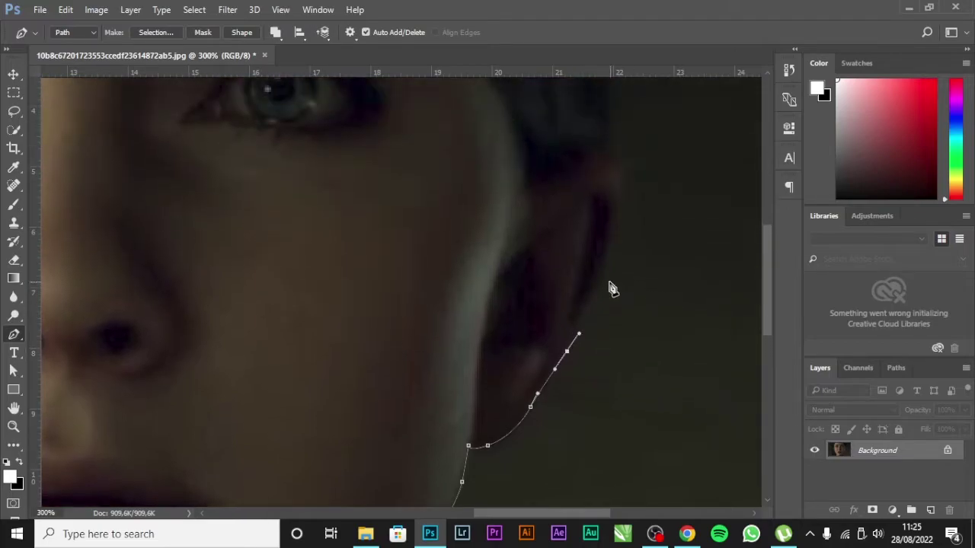
{"action": "left_click_drag", "start_coordinate": [598, 282], "coordinate": [609, 270]}
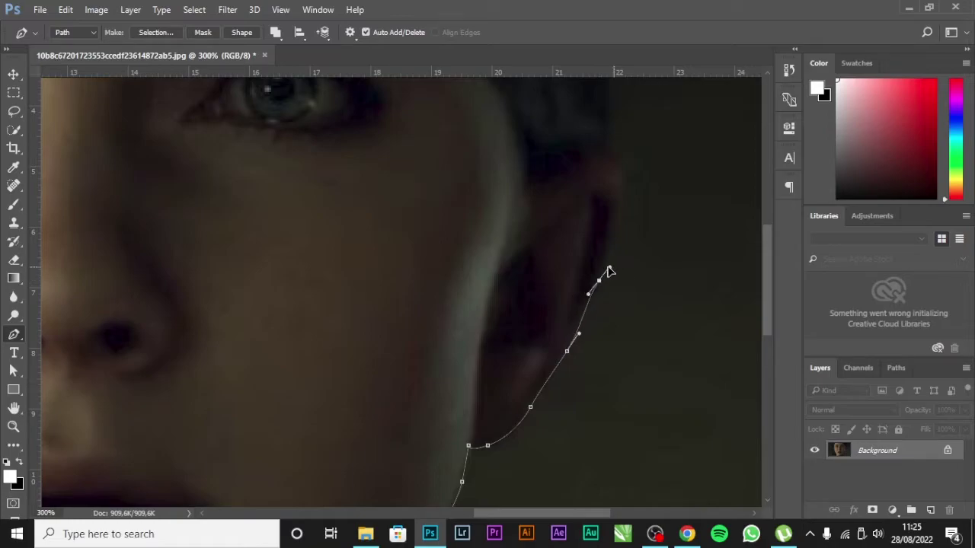
{"action": "scroll", "coordinate": [620, 272], "scroll_direction": "up", "scroll_amount": 1}
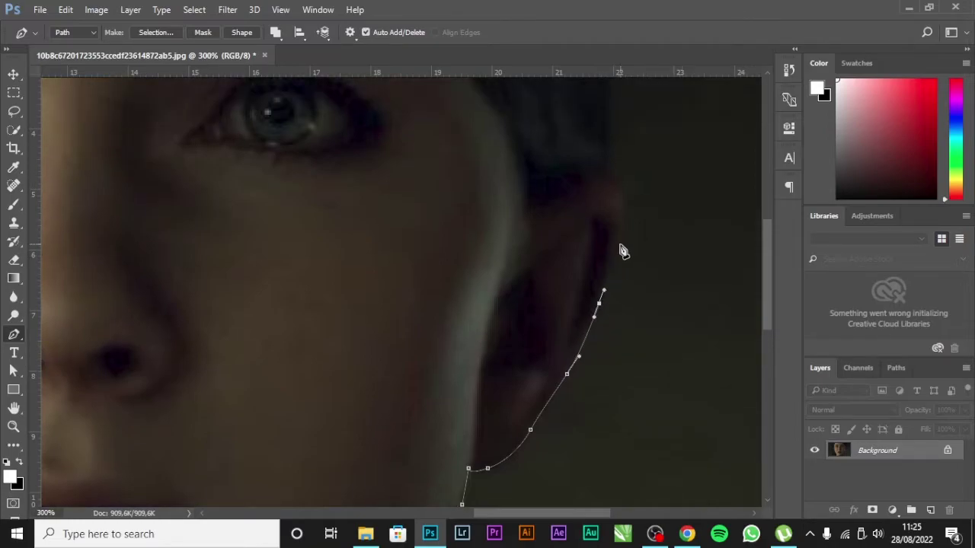
{"action": "scroll", "coordinate": [623, 251], "scroll_direction": "up", "scroll_amount": 1}
{"action": "left_click_drag", "start_coordinate": [622, 255], "coordinate": [620, 244]}
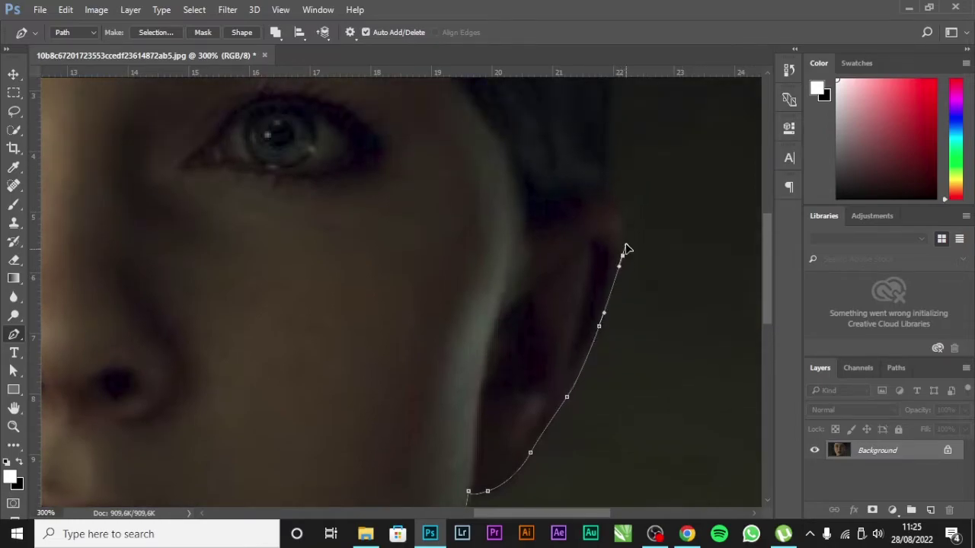
{"action": "scroll", "coordinate": [623, 246], "scroll_direction": "up", "scroll_amount": 1}
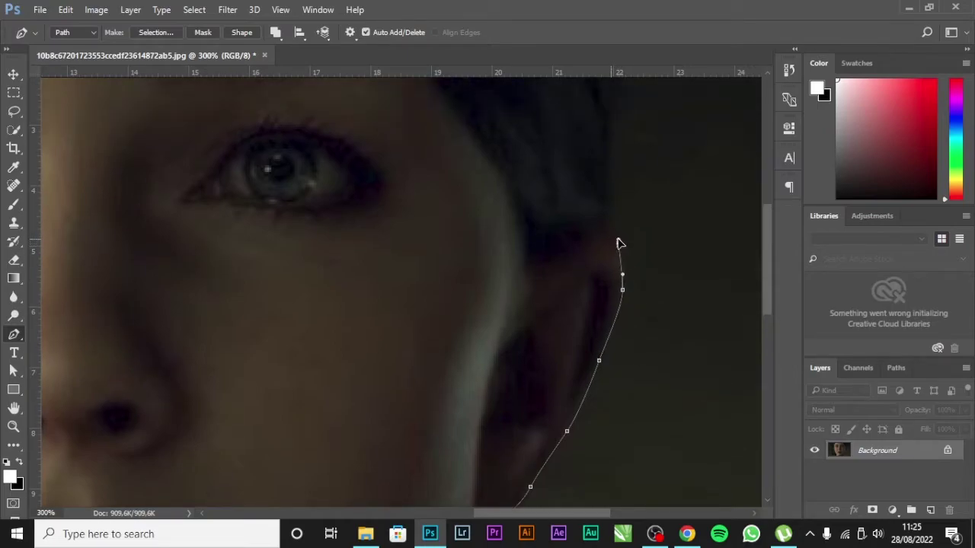
{"action": "scroll", "coordinate": [617, 244], "scroll_direction": "up", "scroll_amount": 2}
{"action": "scroll", "coordinate": [617, 243], "scroll_direction": "up", "scroll_amount": 1}
{"action": "mouse_move", "coordinate": [609, 246]}
{"action": "left_mouse_down"}
{"action": "mouse_move", "coordinate": [614, 235]}
{"action": "mouse_move", "coordinate": [626, 248]}
{"action": "left_mouse_up"}
{"action": "scroll", "coordinate": [620, 251], "scroll_direction": "up", "scroll_amount": 3}
{"action": "scroll", "coordinate": [626, 250], "scroll_direction": "up", "scroll_amount": 1}
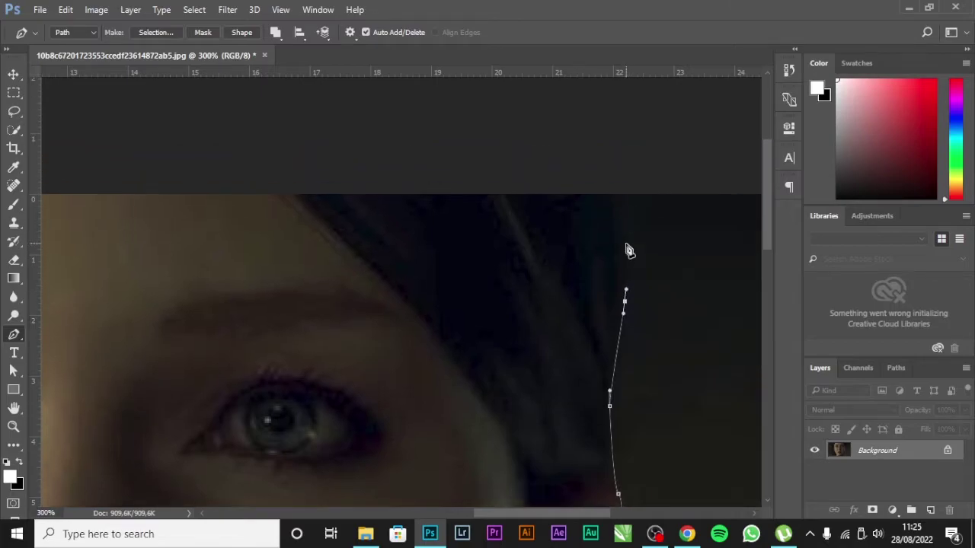
{"action": "left_click", "coordinate": [623, 198]}
{"action": "scroll", "coordinate": [605, 266], "scroll_direction": "up", "scroll_amount": 1}
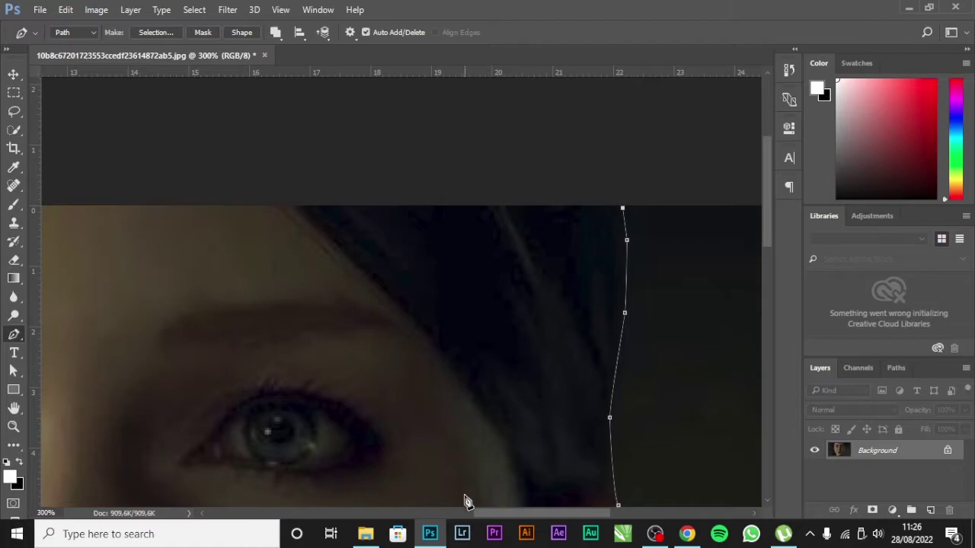
{"action": "left_click_drag", "start_coordinate": [514, 515], "coordinate": [398, 515]}
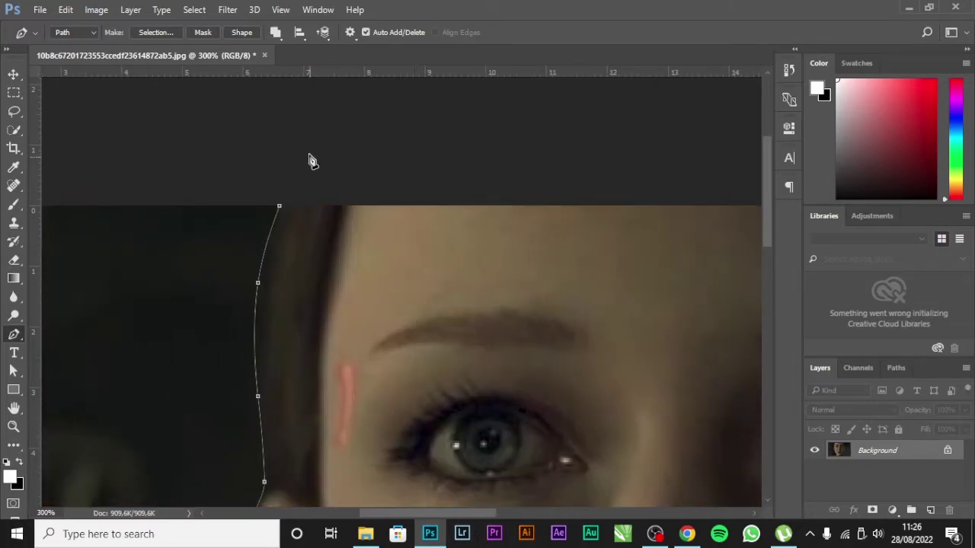
{"action": "left_click", "coordinate": [288, 207]}
- Make a 0-feather selection from the face path and copy it onto Layer 1
{"action": "right_click", "coordinate": [387, 244]}
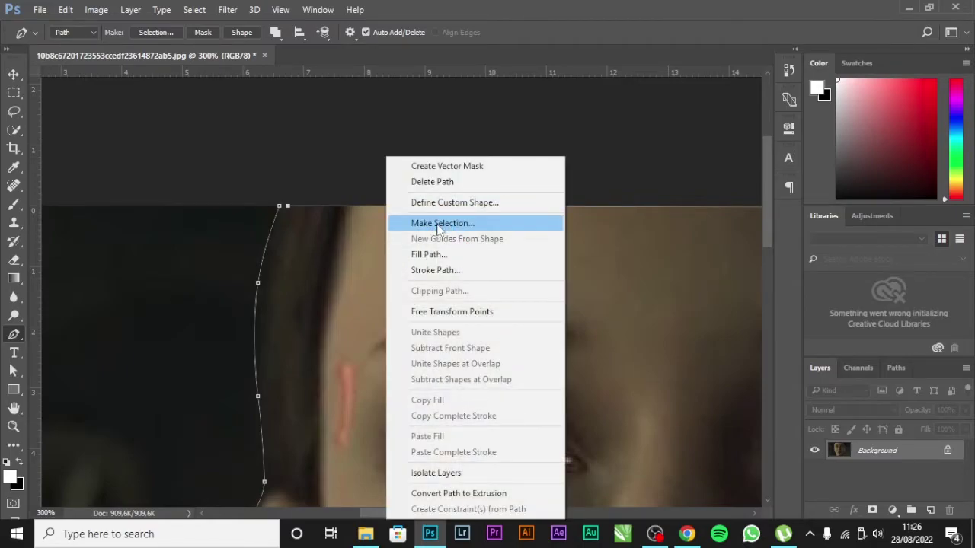
{"action": "left_click", "coordinate": [440, 227]}
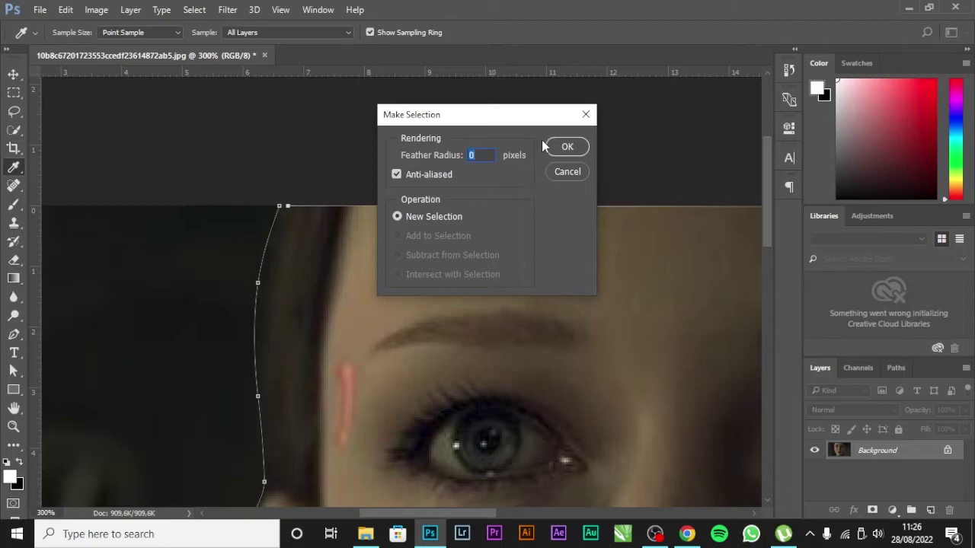
{"action": "left_click", "coordinate": [567, 146]}
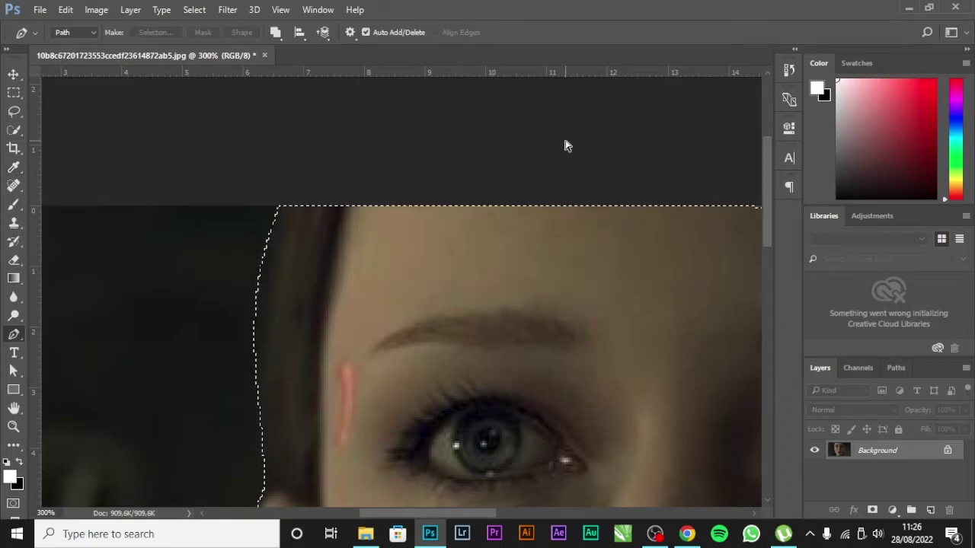
{"action": "key", "text": "ctrl+minus"}
{"action": "key", "text": "ctrl+minus"}
{"action": "key", "text": "ctrl+minus"}
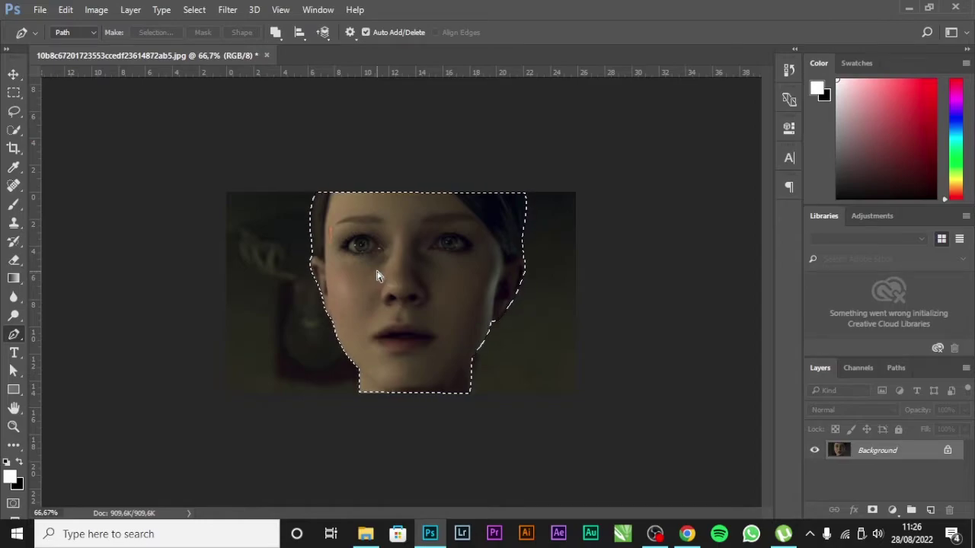
{"action": "key", "text": "ctrl+j"}
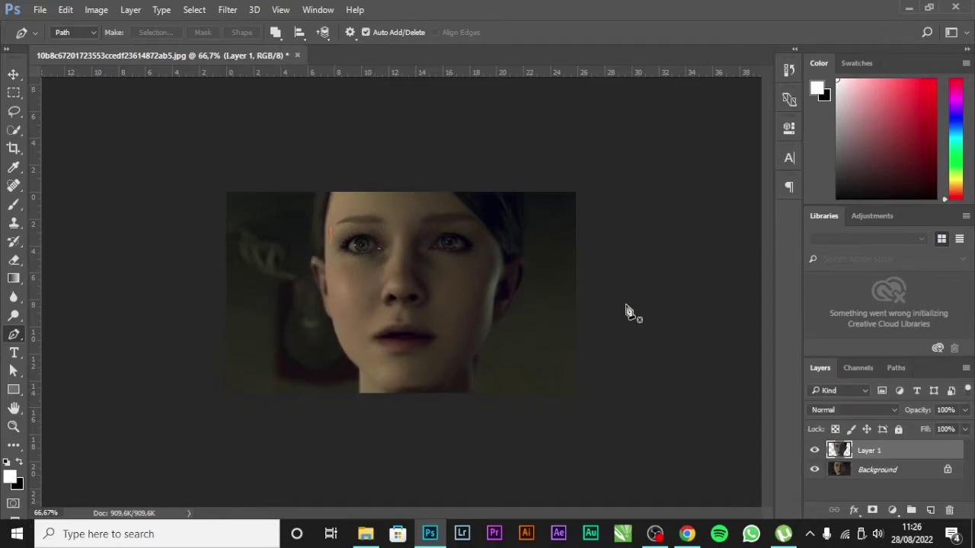
{"action": "left_click", "coordinate": [13, 77]}
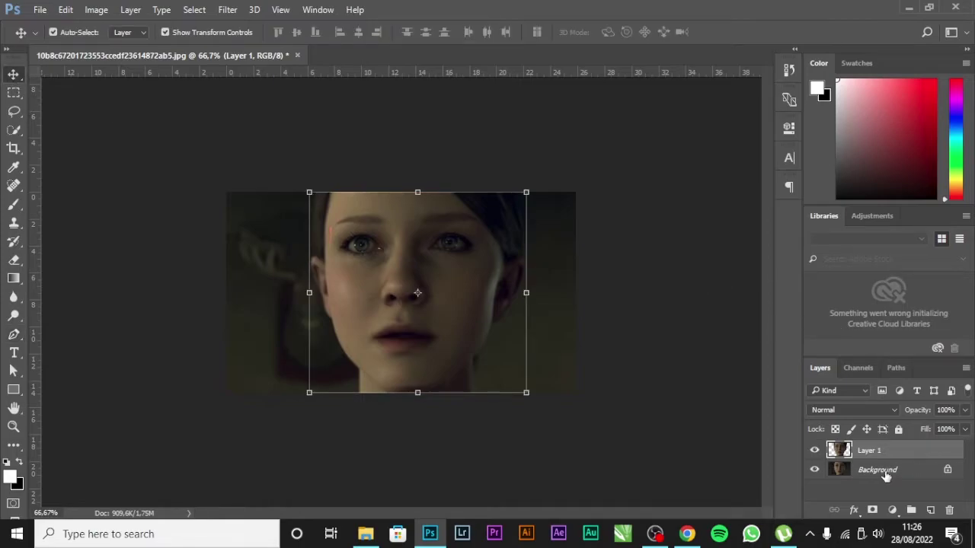
- Convert the locked Background into a normal layer named 'Background Blur'
{"action": "double_click", "coordinate": [878, 469]}
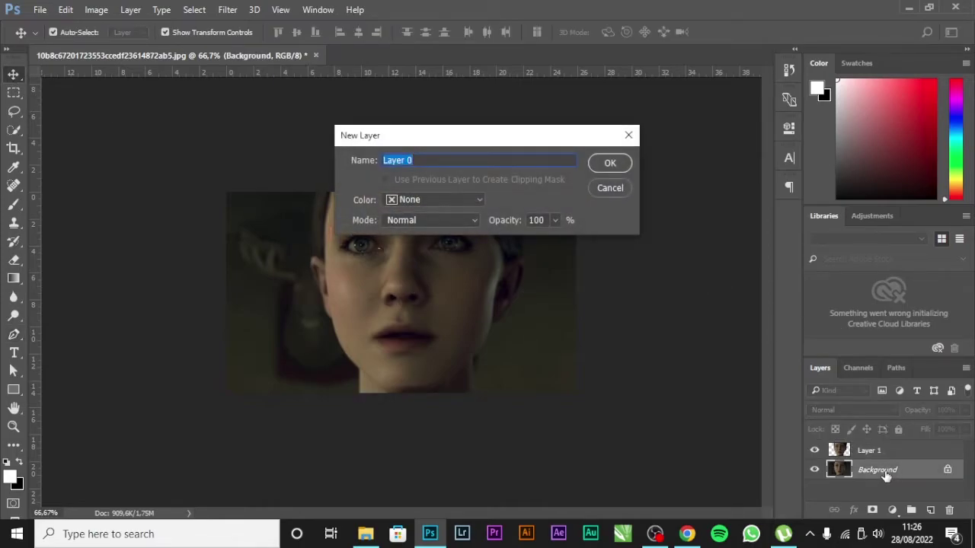
{"action": "key", "text": "BackSpace"}
{"action": "type", "text": "Background Blur"}
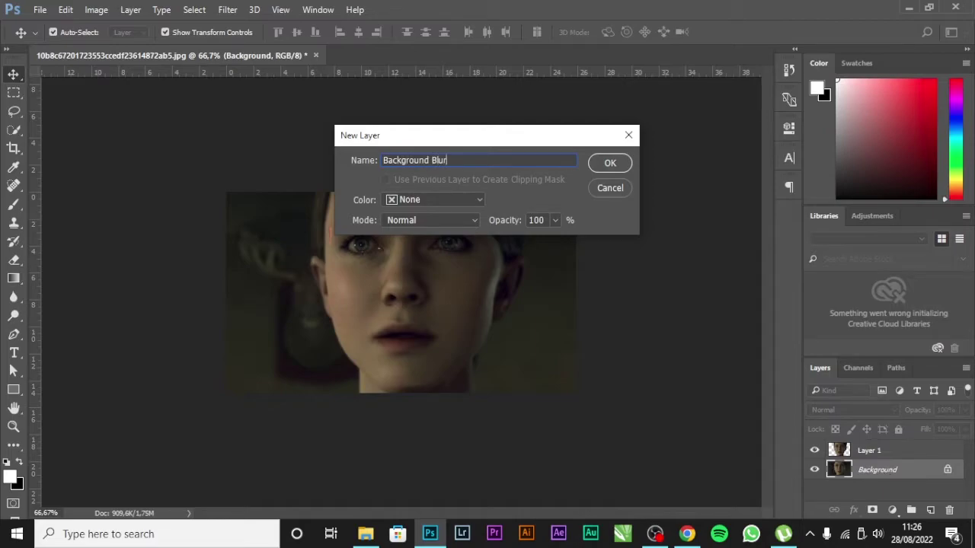
{"action": "key", "text": "Return"}
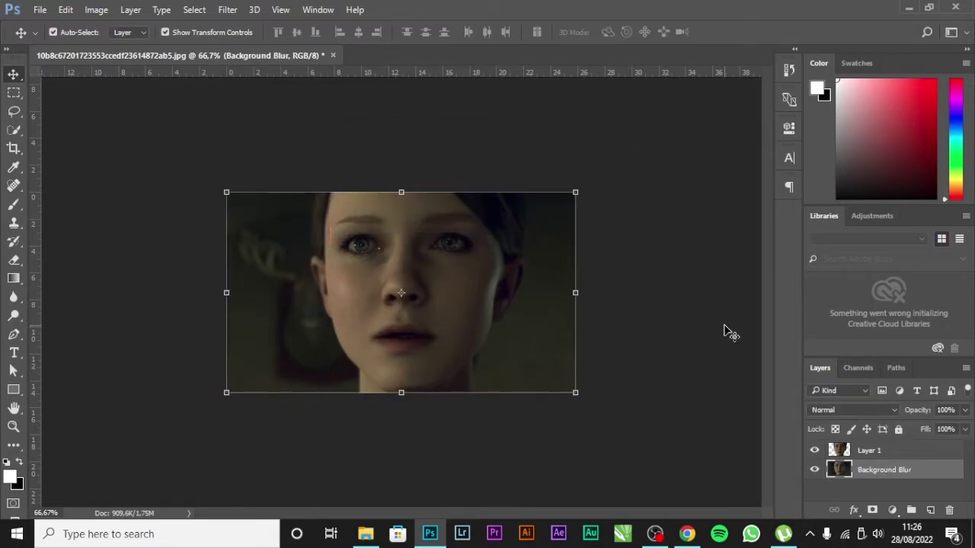
{"action": "left_click", "coordinate": [727, 333]}
{"action": "left_click", "coordinate": [15, 112]}
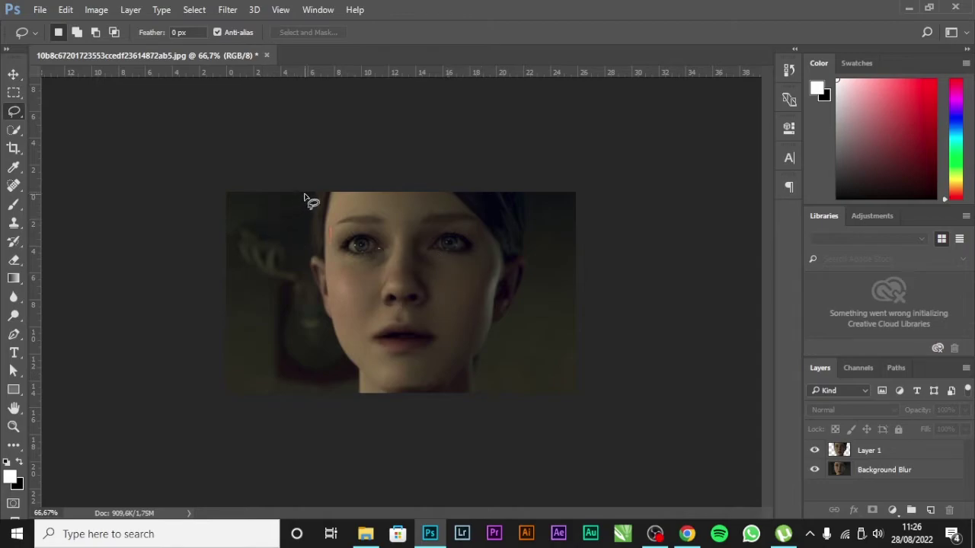
- Draw a freehand lasso selection around the woman's face
{"action": "left_click_drag", "start_coordinate": [305, 195], "coordinate": [321, 335]}
{"action": "mouse_move", "coordinate": [346, 395]}
{"action": "left_mouse_down"}
{"action": "mouse_move", "coordinate": [434, 394]}
{"action": "mouse_move", "coordinate": [511, 364]}
{"action": "mouse_move", "coordinate": [527, 267]}
{"action": "mouse_move", "coordinate": [503, 204]}
{"action": "mouse_move", "coordinate": [359, 186]}
{"action": "mouse_move", "coordinate": [312, 194]}
{"action": "left_mouse_up"}
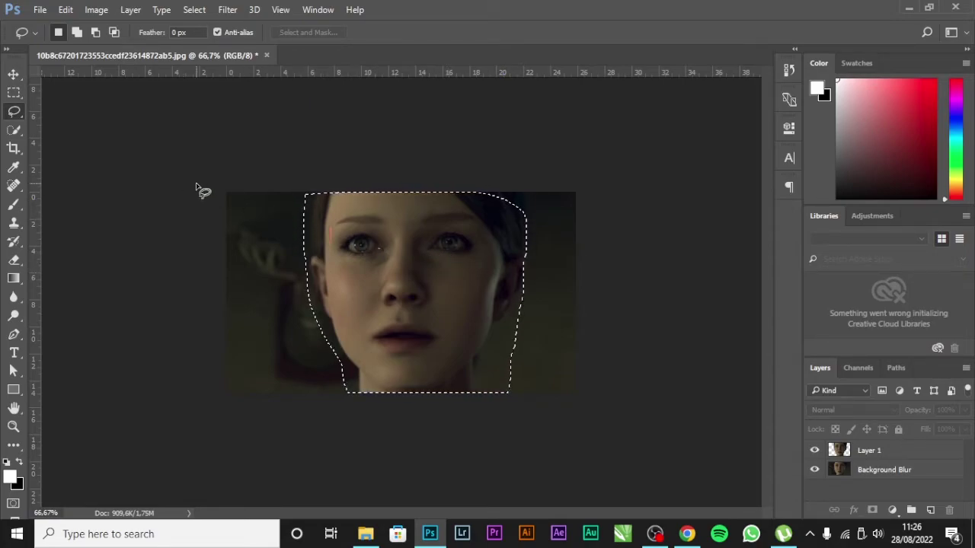
{"action": "left_click", "coordinate": [308, 223]}
{"action": "mouse_move", "coordinate": [303, 194]}
{"action": "left_mouse_down"}
{"action": "mouse_move", "coordinate": [340, 396]}
{"action": "mouse_move", "coordinate": [544, 226]}
{"action": "mouse_move", "coordinate": [322, 185]}
{"action": "mouse_move", "coordinate": [303, 192]}
{"action": "left_mouse_up"}
{"action": "right_click", "coordinate": [454, 271]}
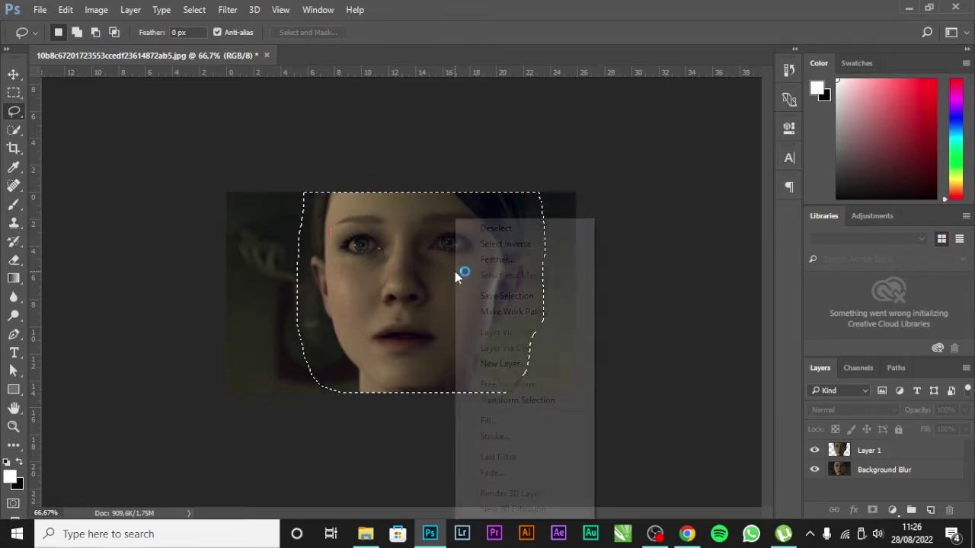
{"action": "key", "text": "Escape"}
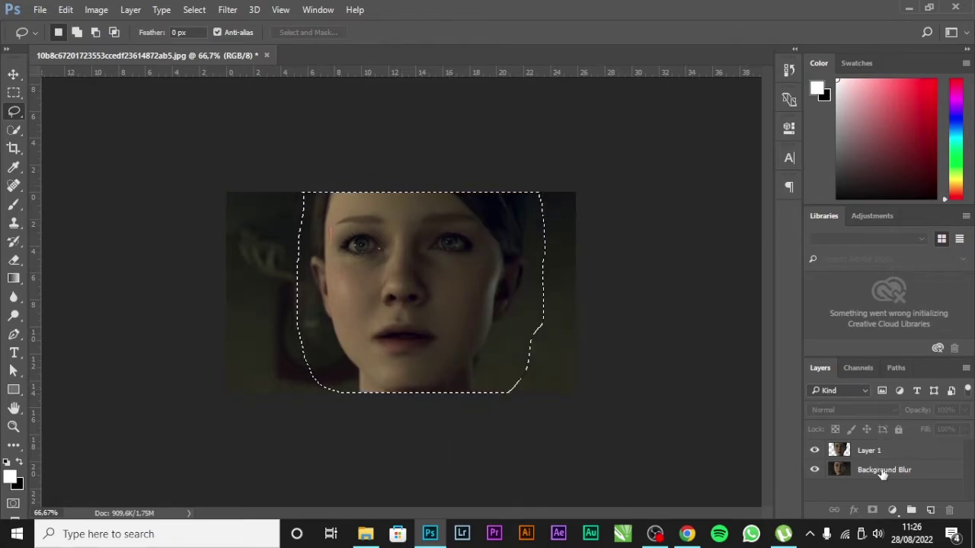
- Content-Aware fill the selected face area on Background Blur, then deselect
{"action": "left_click", "coordinate": [884, 470]}
{"action": "right_click", "coordinate": [467, 250]}
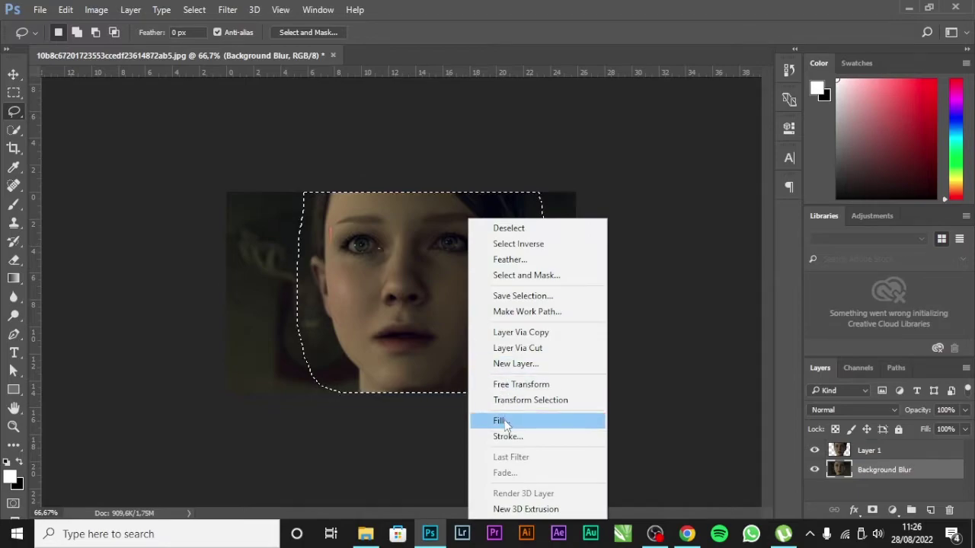
{"action": "left_click", "coordinate": [505, 420]}
{"action": "key", "text": "Return"}
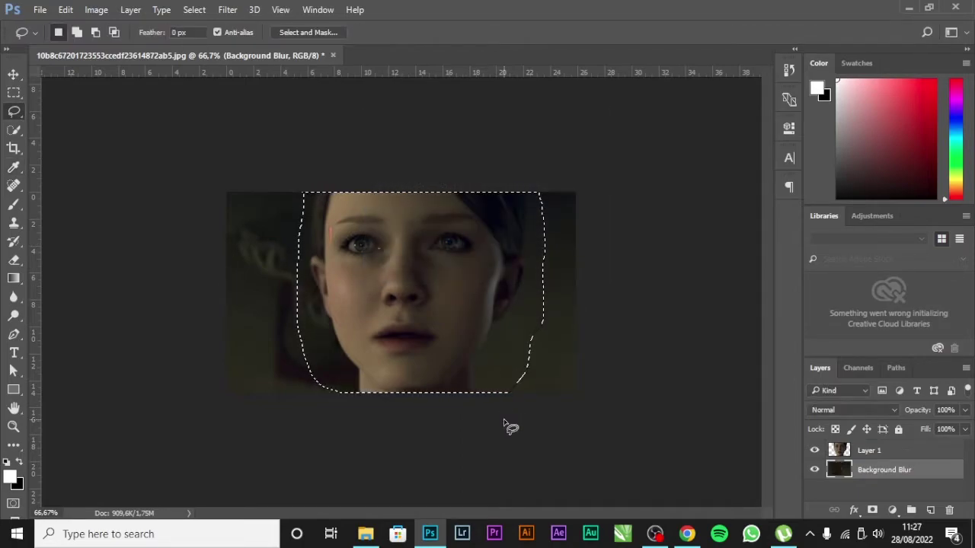
{"action": "right_click", "coordinate": [460, 320]}
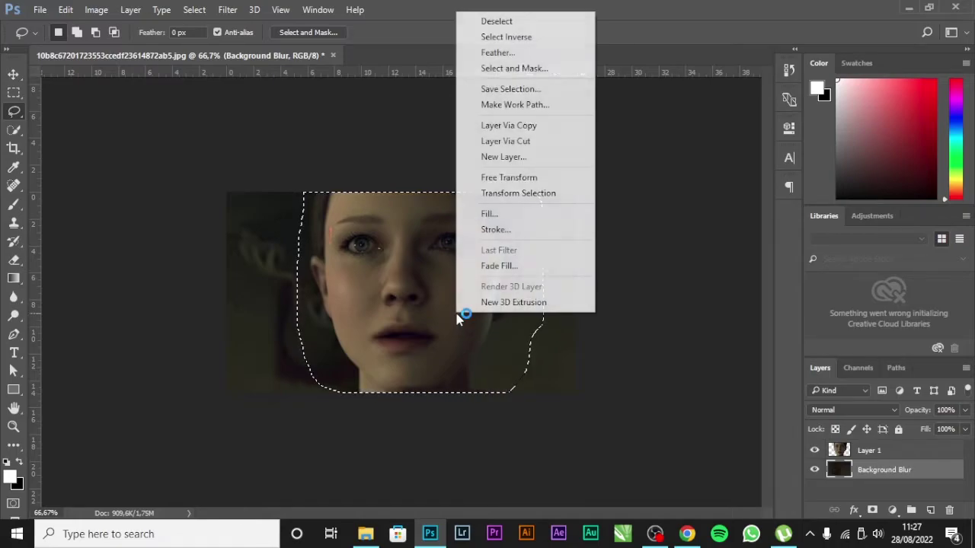
{"action": "left_click", "coordinate": [488, 21]}
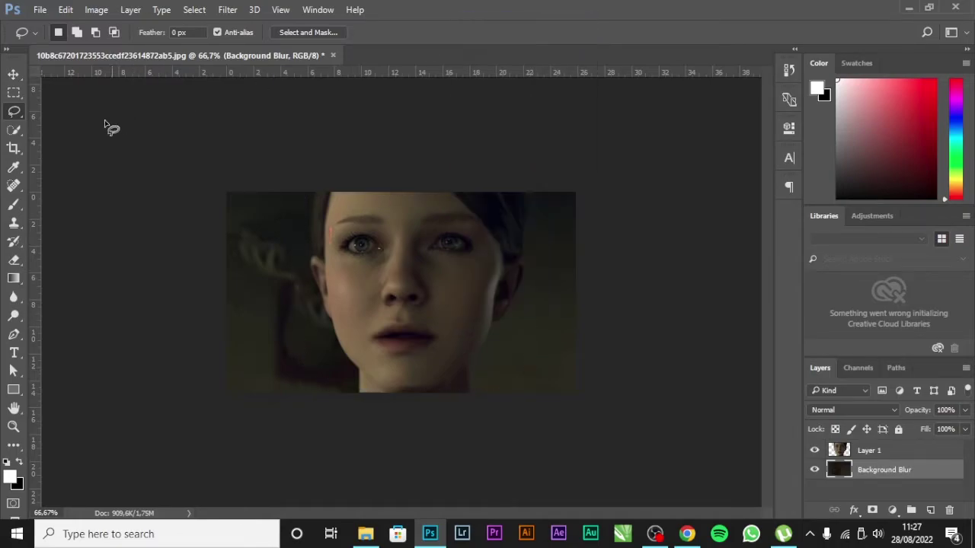
{"action": "left_click", "coordinate": [14, 74]}
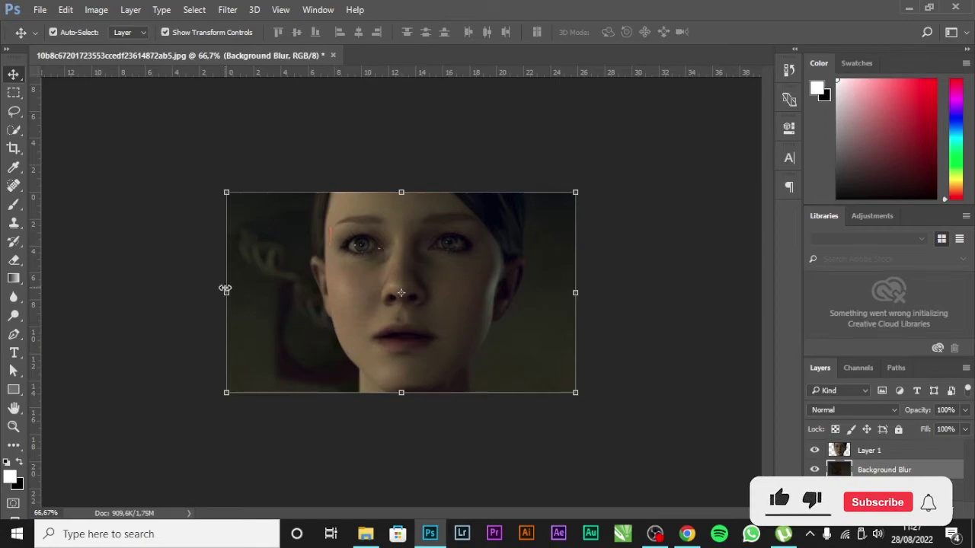
- Crop-extend the canvas slightly wider on both the left and right sides
{"action": "left_click", "coordinate": [13, 148]}
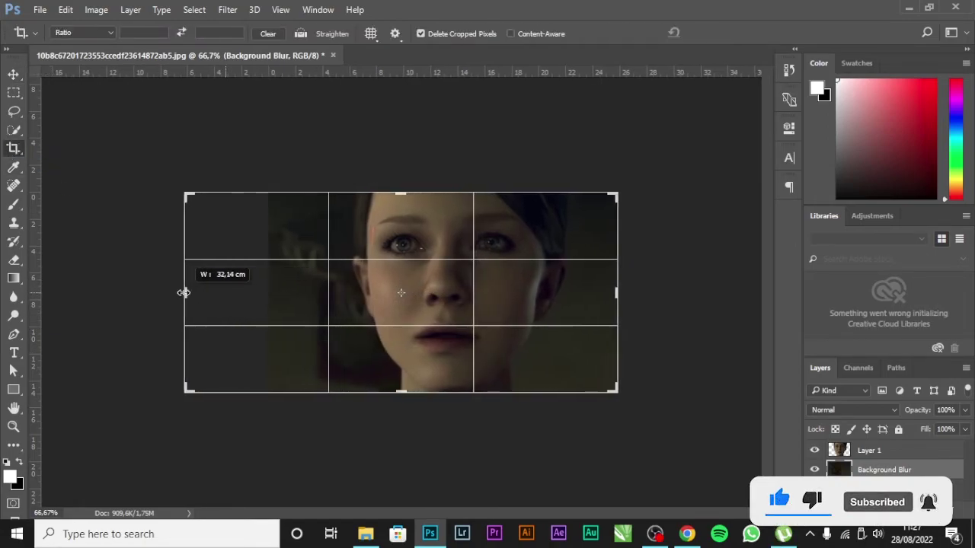
{"action": "left_click_drag", "start_coordinate": [226, 293], "coordinate": [186, 292]}
{"action": "left_click_drag", "start_coordinate": [618, 292], "coordinate": [655, 292]}
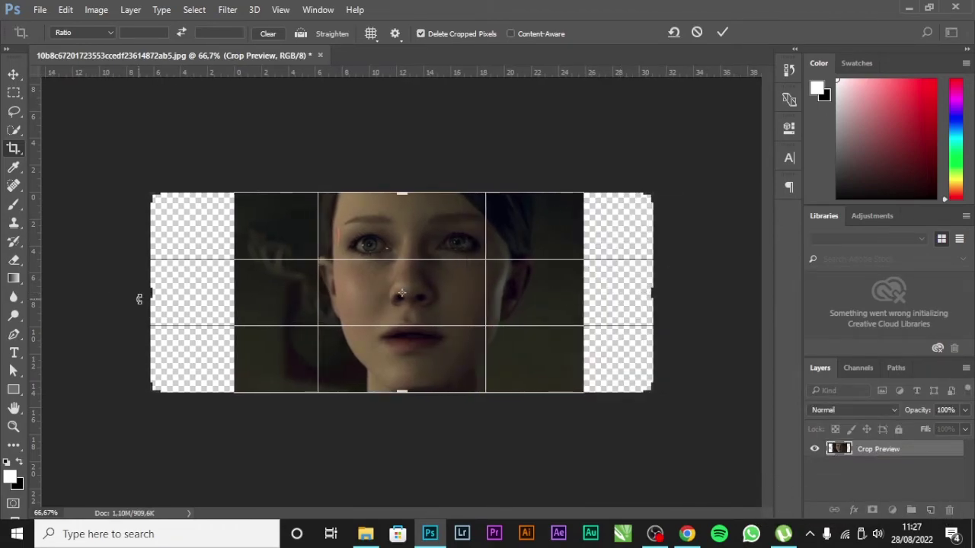
{"action": "left_click_drag", "start_coordinate": [147, 294], "coordinate": [183, 295]}
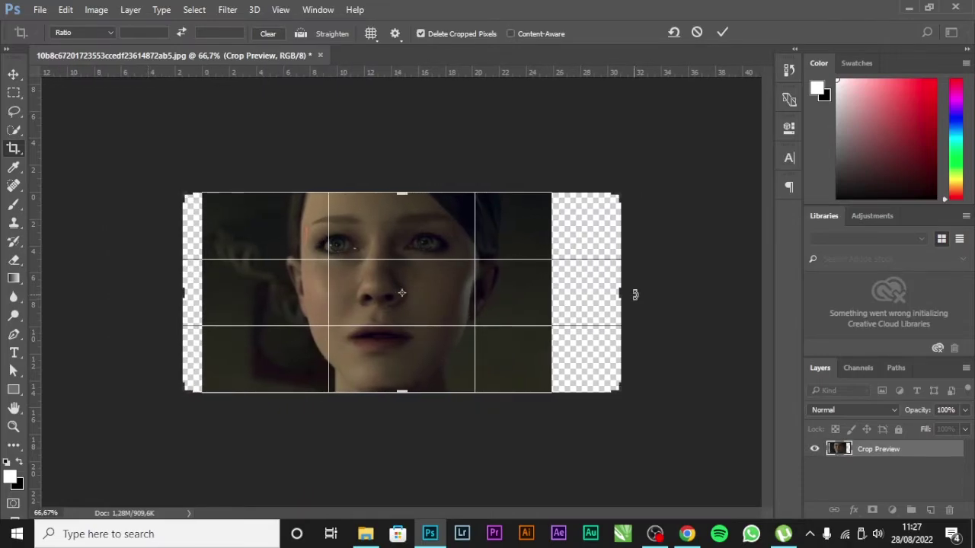
{"action": "left_click_drag", "start_coordinate": [626, 294], "coordinate": [605, 295]}
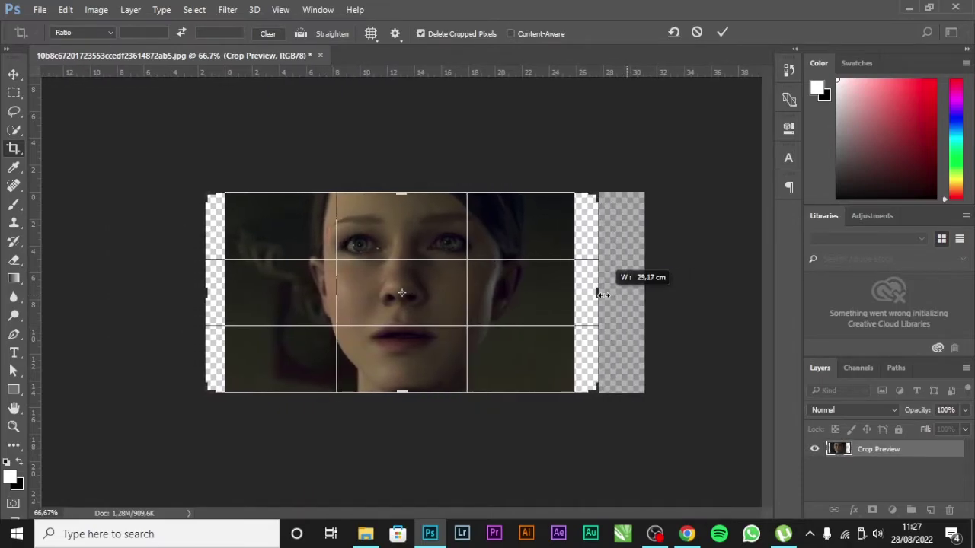
{"action": "left_click", "coordinate": [720, 35]}
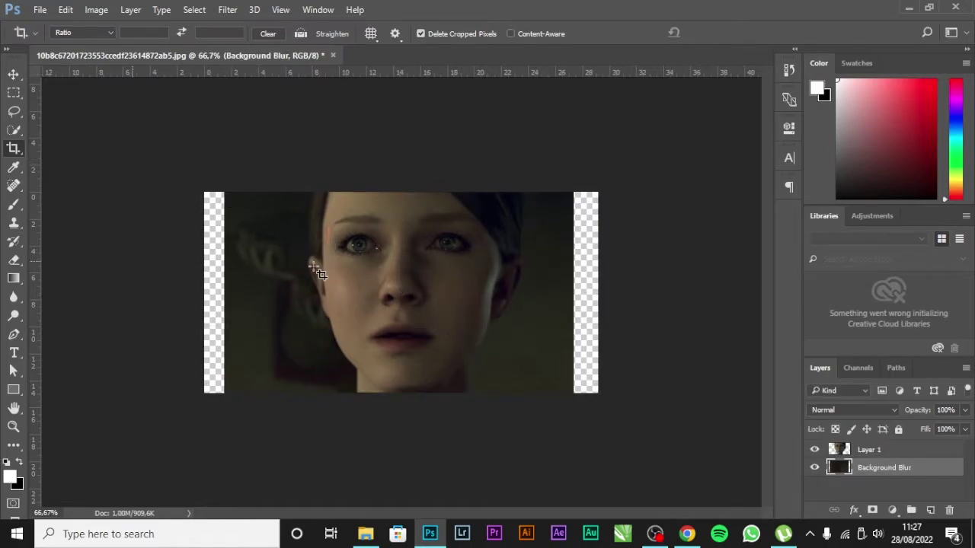
- Stretch Background Blur sideways to fill both new empty edge strips
{"action": "left_click", "coordinate": [14, 74]}
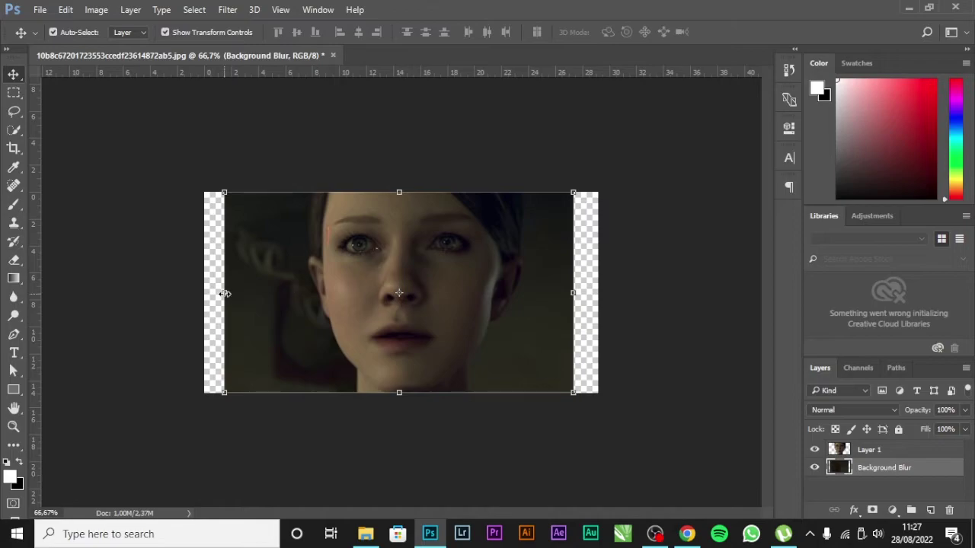
{"action": "left_click_drag", "start_coordinate": [224, 294], "coordinate": [204, 293]}
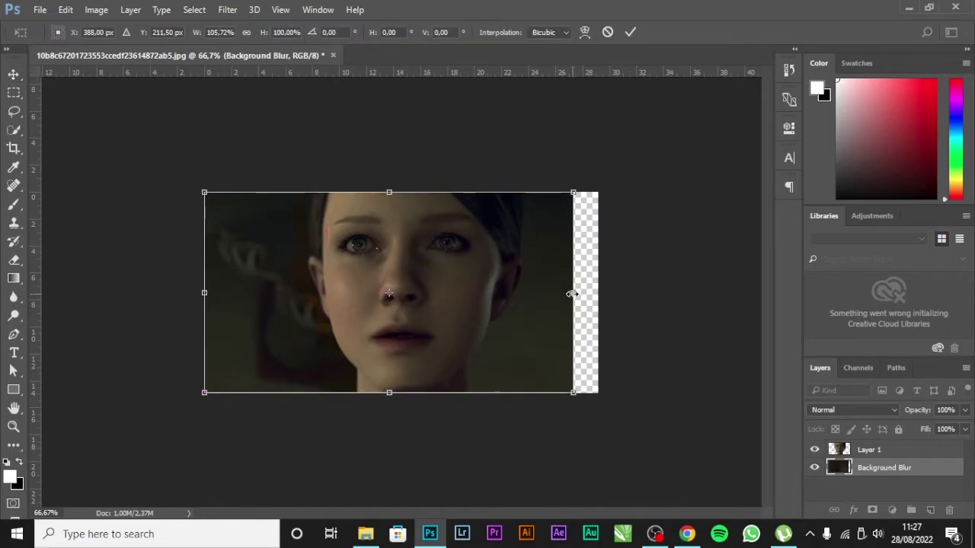
{"action": "left_click_drag", "start_coordinate": [573, 293], "coordinate": [598, 295]}
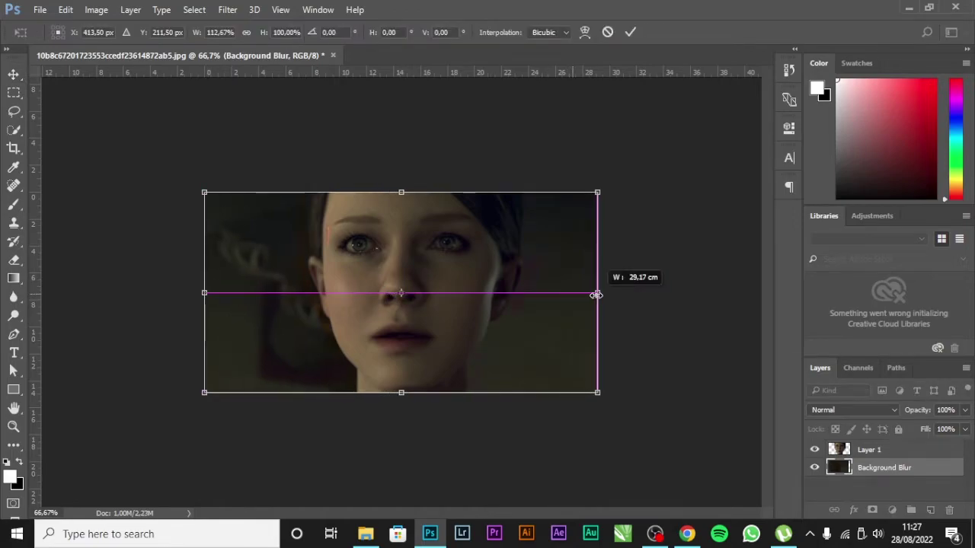
{"action": "left_click", "coordinate": [629, 31]}
{"action": "left_click", "coordinate": [562, 158]}
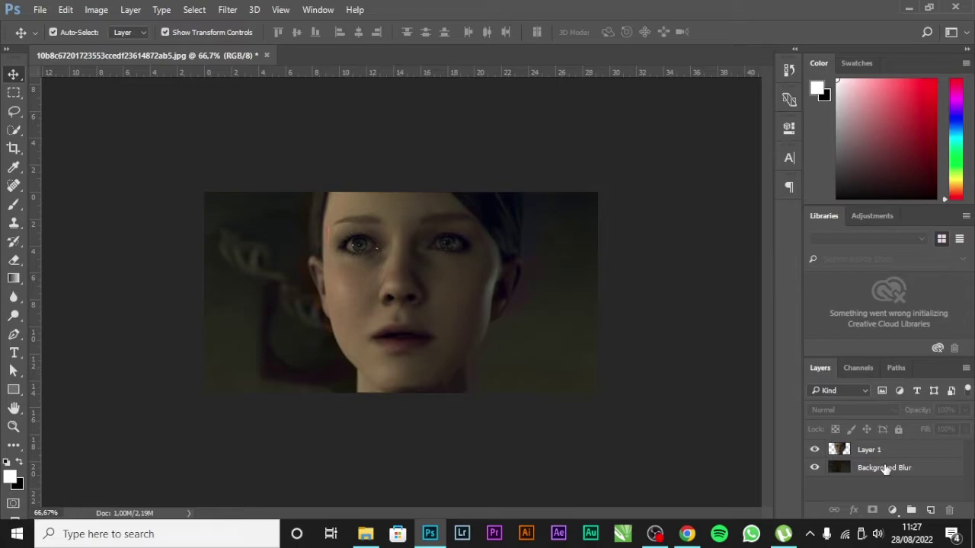
- Reset colours to black/white, add an 88%-scale Gradient Fill layer, and place it beneath Layer 1
{"action": "left_click", "coordinate": [893, 509]}
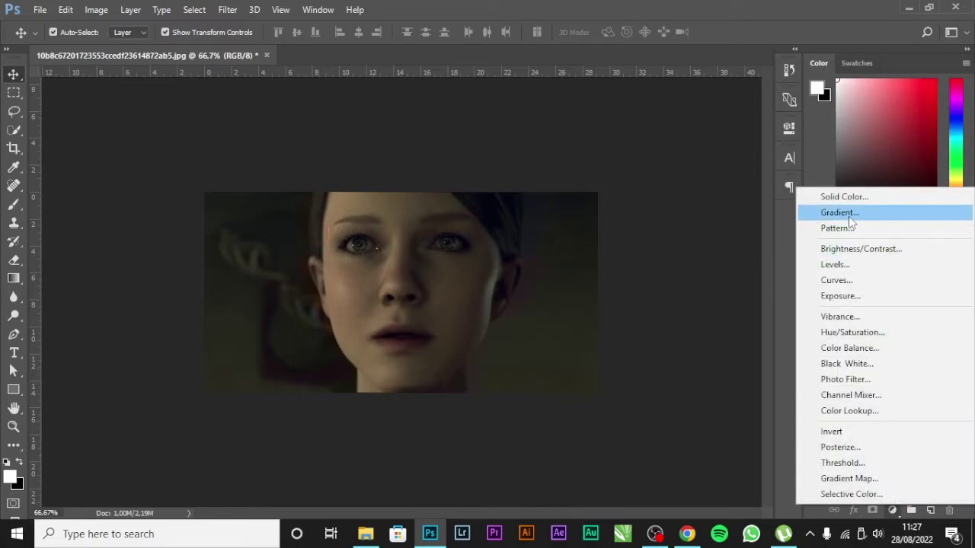
{"action": "left_click", "coordinate": [685, 354]}
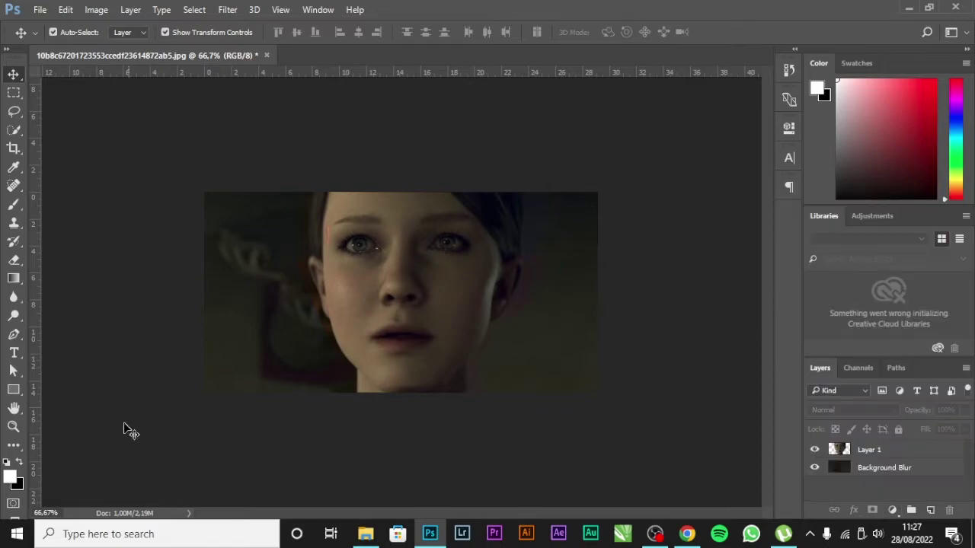
{"action": "left_click", "coordinate": [9, 463]}
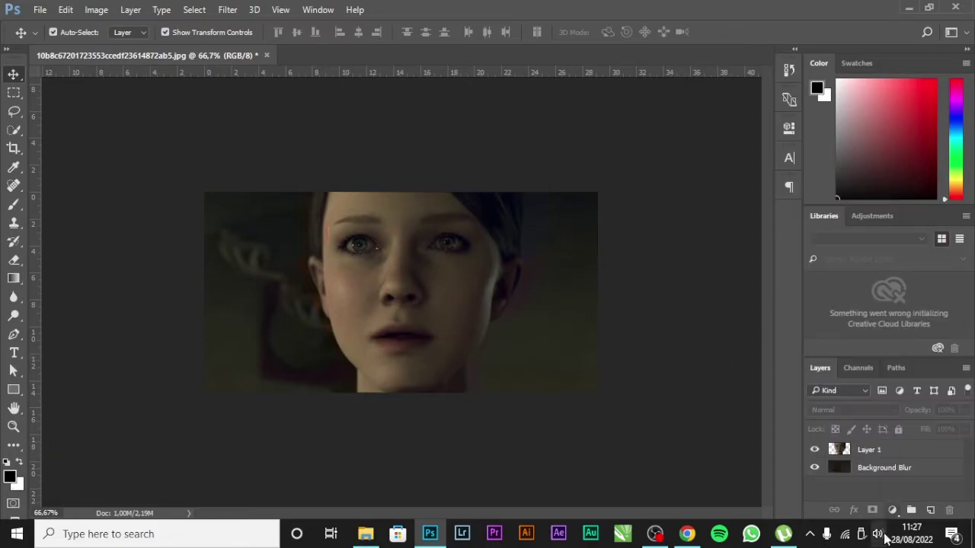
{"action": "left_click", "coordinate": [892, 511]}
{"action": "left_click", "coordinate": [874, 226]}
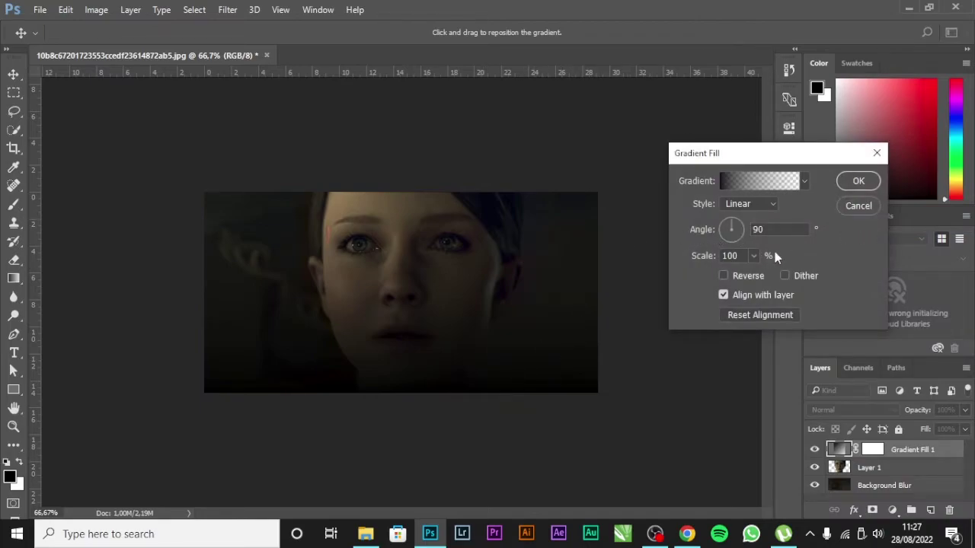
{"action": "left_click", "coordinate": [754, 256]}
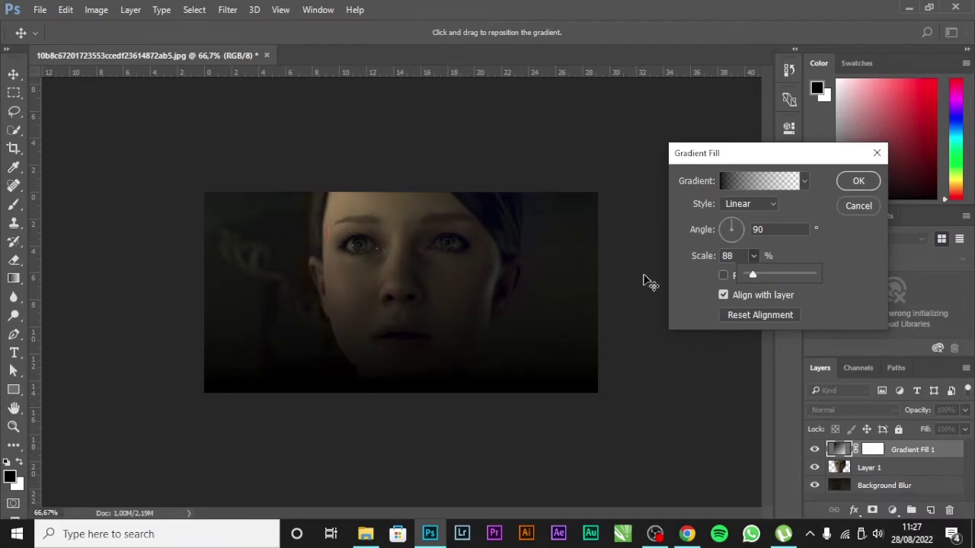
{"action": "left_click", "coordinate": [509, 364]}
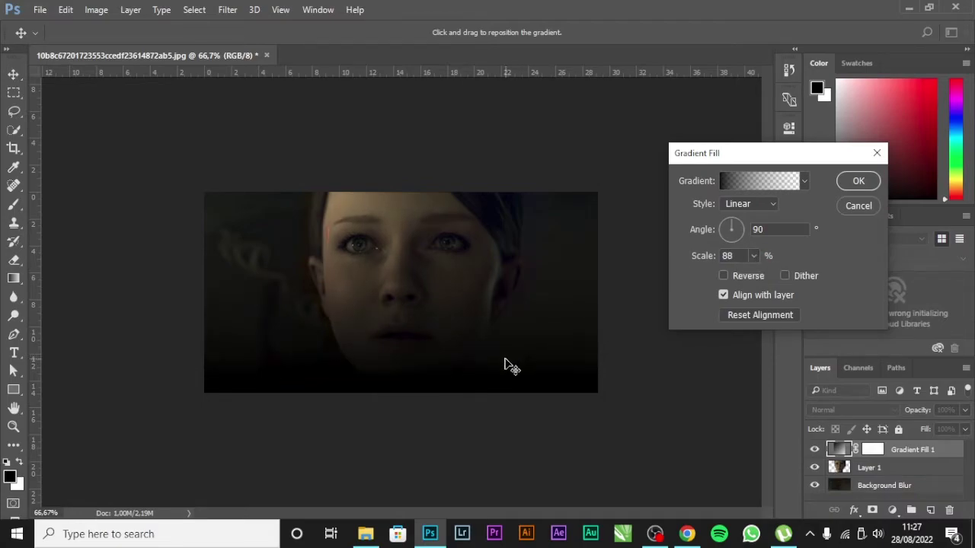
{"action": "left_click", "coordinate": [873, 192]}
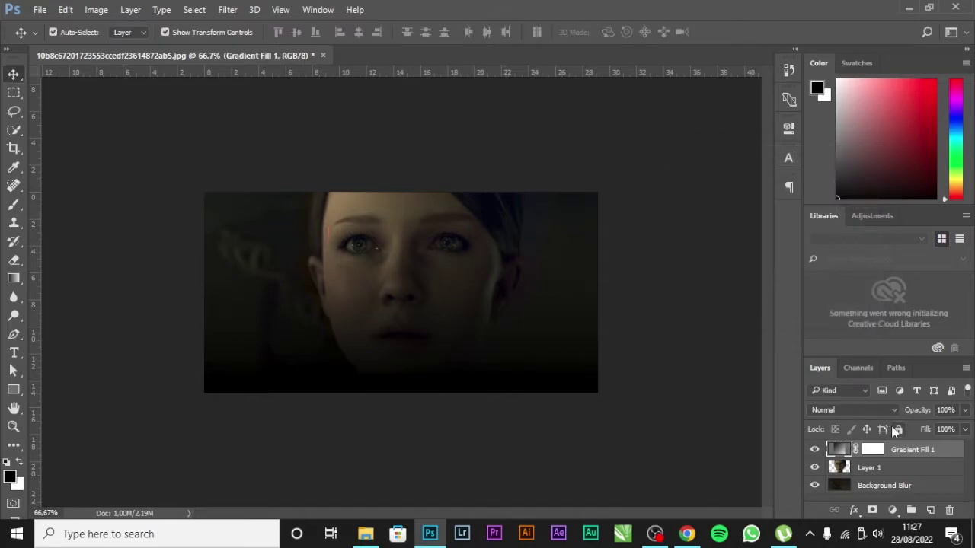
{"action": "left_click_drag", "start_coordinate": [896, 449], "coordinate": [891, 470]}
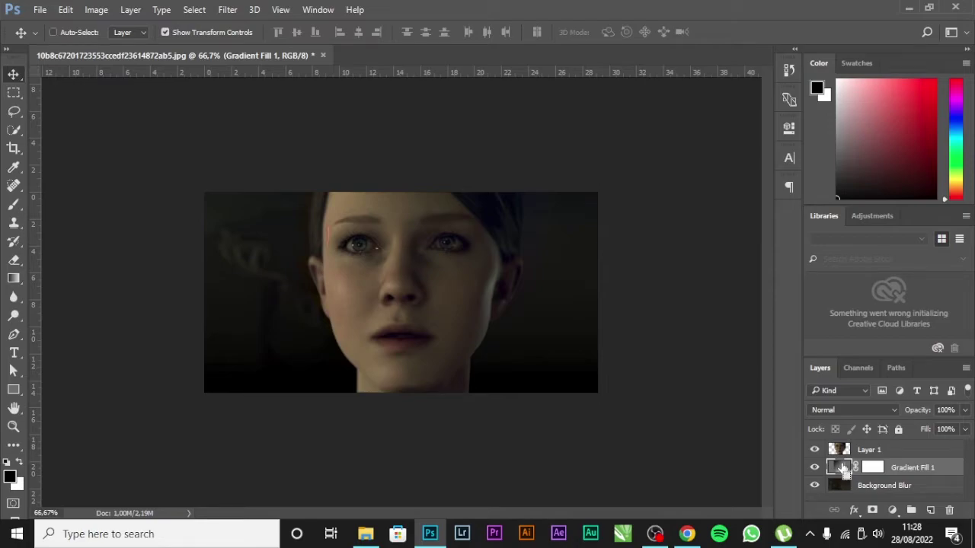
- Duplicate Gradient Fill 1, move the copy above Layer 1 and confirm its gradient settings
{"action": "key", "text": "ctrl+j"}
{"action": "left_click_drag", "start_coordinate": [897, 469], "coordinate": [844, 449]}
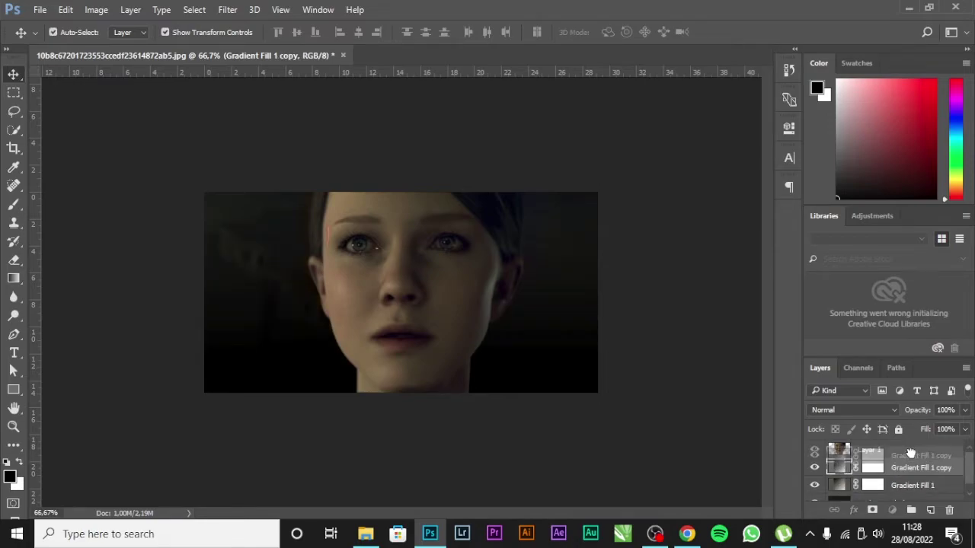
{"action": "double_click", "coordinate": [840, 451]}
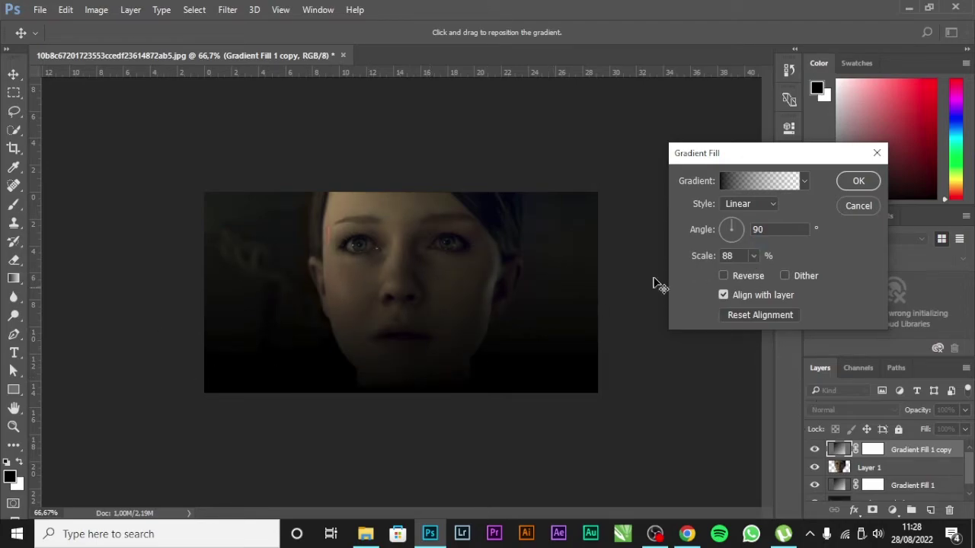
{"action": "left_click", "coordinate": [858, 182]}
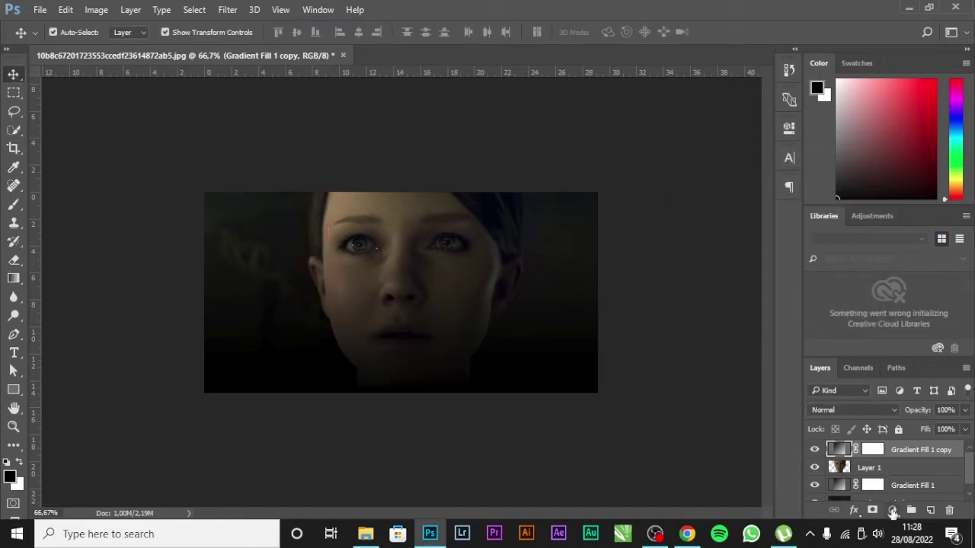
{"action": "left_click", "coordinate": [892, 510]}
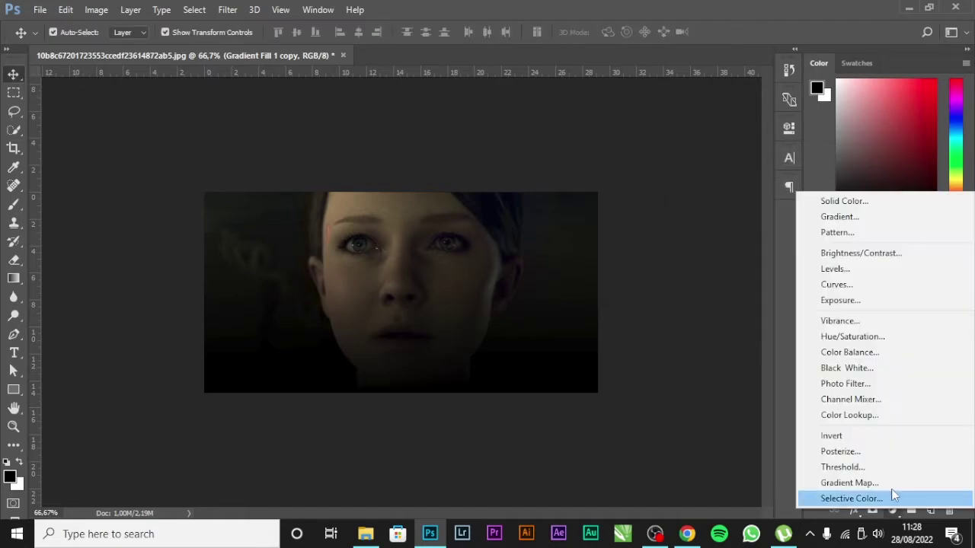
- With white as foreground, add a new Reflected-style gradient fill layer
{"action": "left_click", "coordinate": [26, 473]}
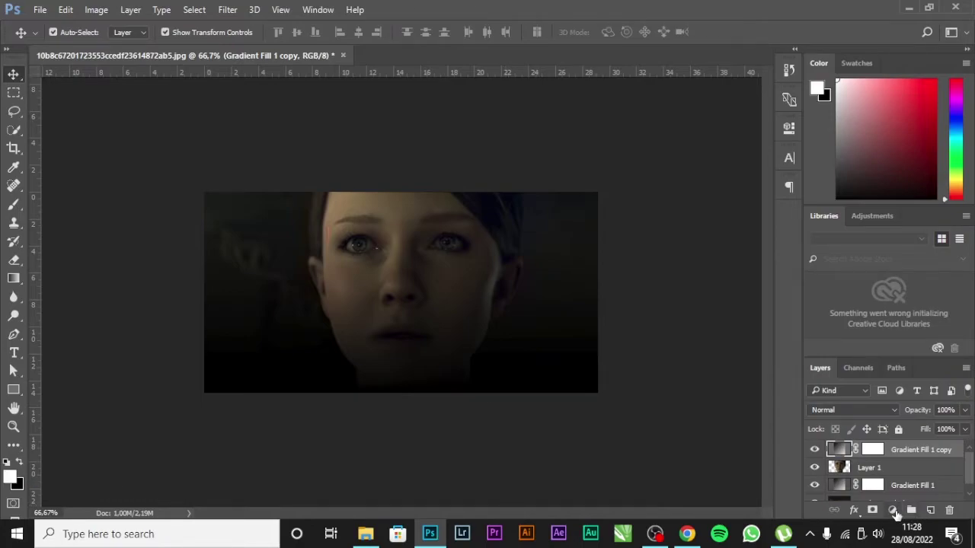
{"action": "left_click", "coordinate": [893, 510]}
{"action": "left_click", "coordinate": [872, 220]}
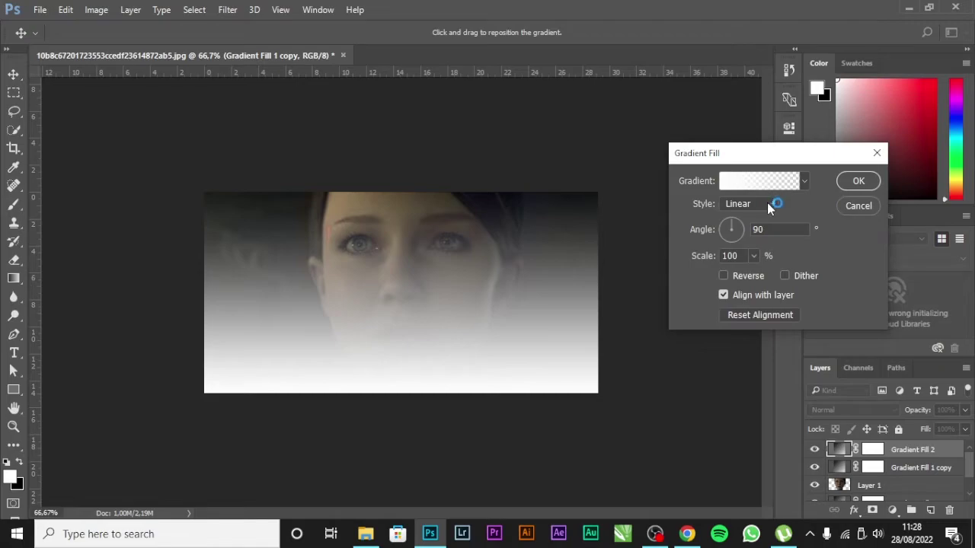
{"action": "left_click", "coordinate": [773, 207]}
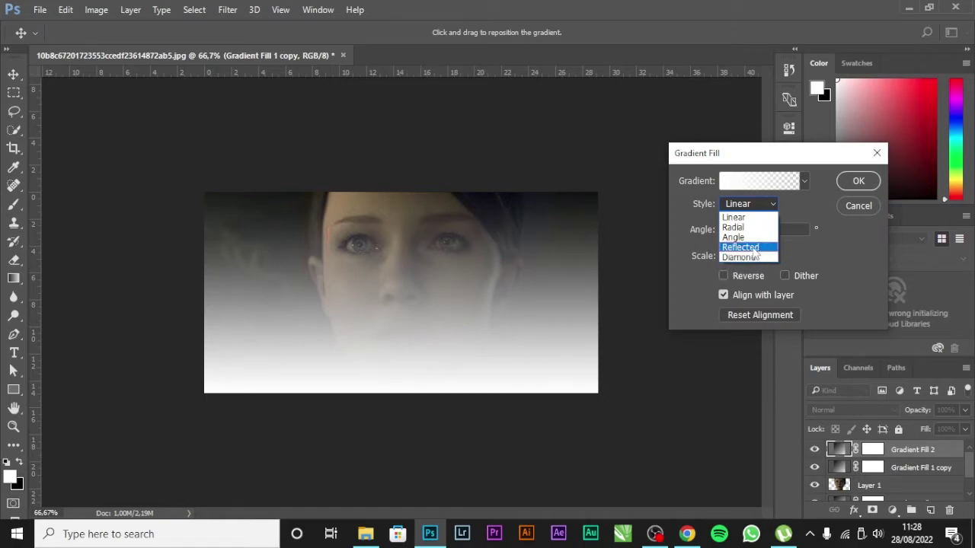
{"action": "left_click", "coordinate": [759, 248]}
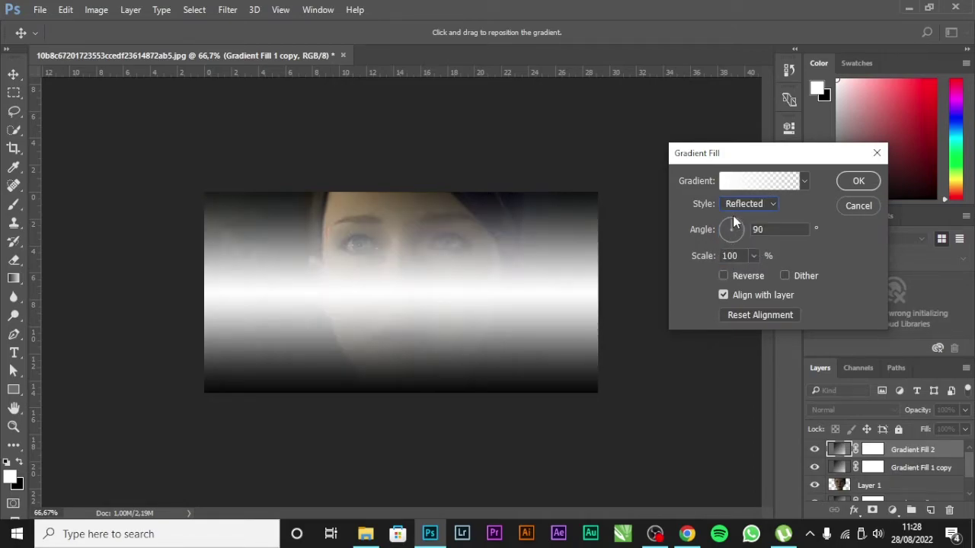
- Angle the light band at 57.99°, position it over the face and narrow its scale to 34%
{"action": "left_click_drag", "start_coordinate": [731, 218], "coordinate": [739, 218]}
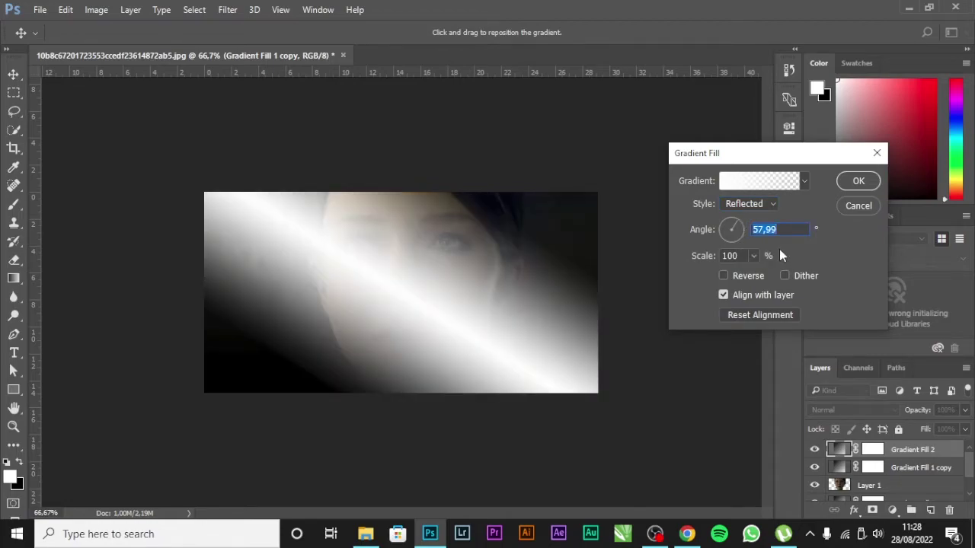
{"action": "left_click", "coordinate": [754, 257]}
{"action": "scroll", "coordinate": [754, 256], "scroll_direction": "down", "scroll_amount": 13}
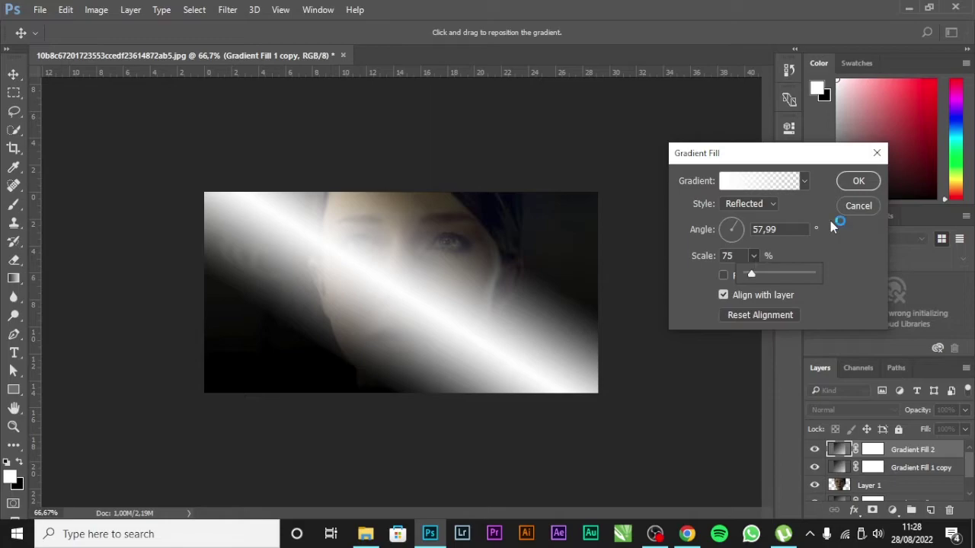
{"action": "left_click_drag", "start_coordinate": [398, 279], "coordinate": [364, 242]}
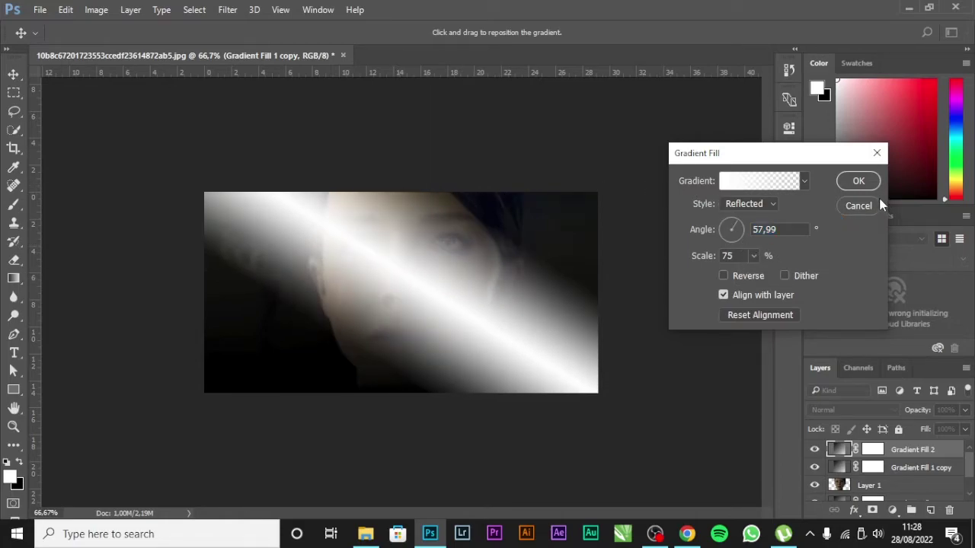
{"action": "left_click", "coordinate": [753, 257]}
{"action": "left_click_drag", "start_coordinate": [754, 263], "coordinate": [753, 262]}
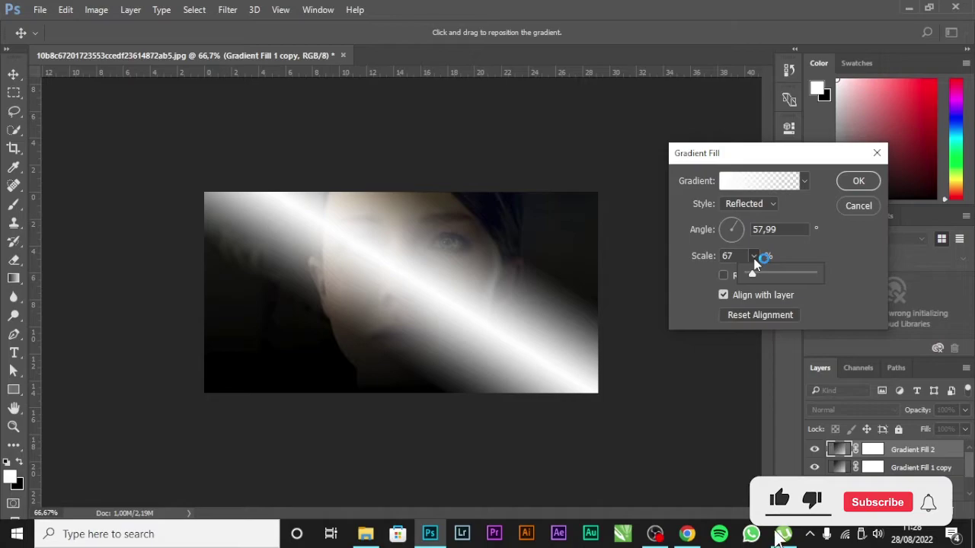
{"action": "left_click_drag", "start_coordinate": [754, 262], "coordinate": [752, 263]}
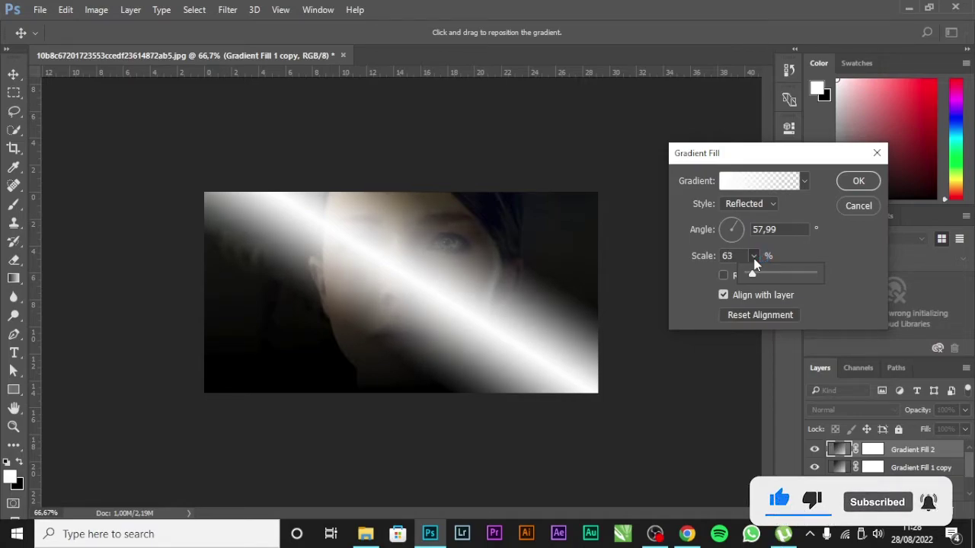
{"action": "left_click_drag", "start_coordinate": [754, 263], "coordinate": [753, 263]}
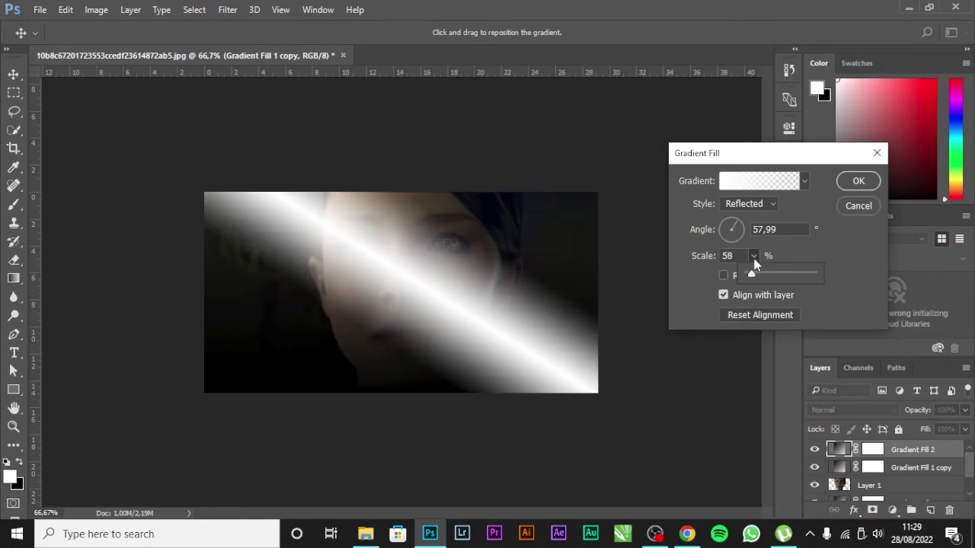
{"action": "left_click_drag", "start_coordinate": [753, 263], "coordinate": [753, 262]}
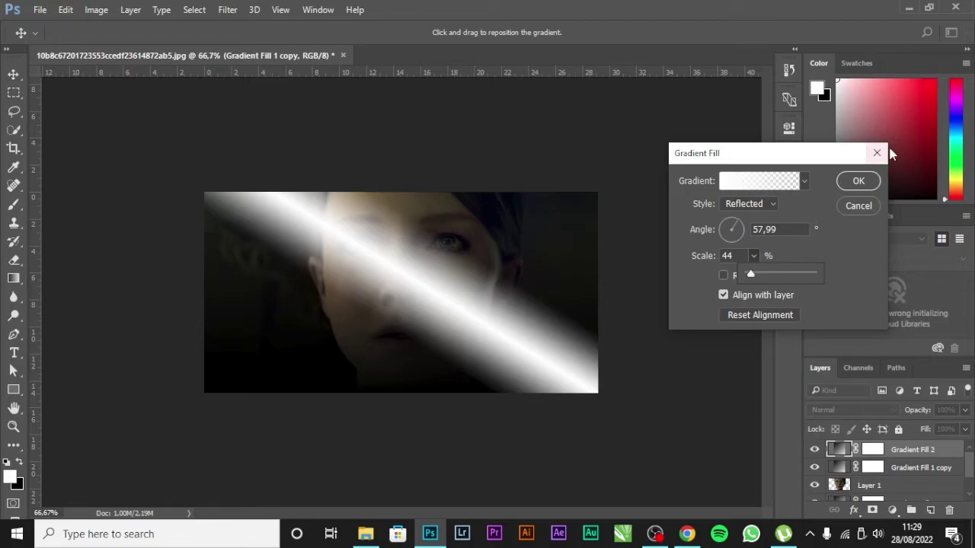
{"action": "key", "text": "shift+Down"}
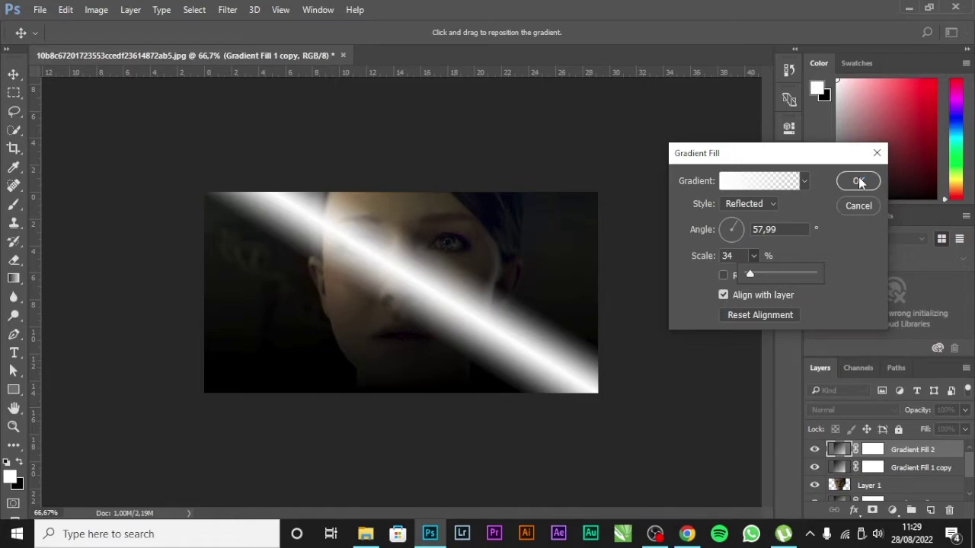
{"action": "left_click", "coordinate": [859, 183]}
- Lower Gradient Fill 2's opacity with the Opacity slider
{"action": "left_click", "coordinate": [965, 411]}
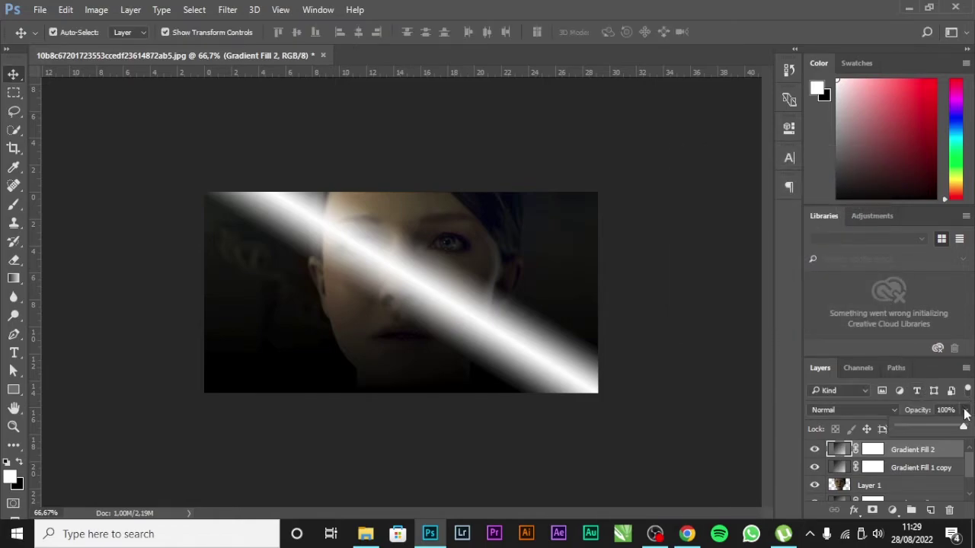
{"action": "scroll", "coordinate": [965, 411], "scroll_direction": "down", "scroll_amount": 16}
{"action": "scroll", "coordinate": [964, 411], "scroll_direction": "down", "scroll_amount": 9}
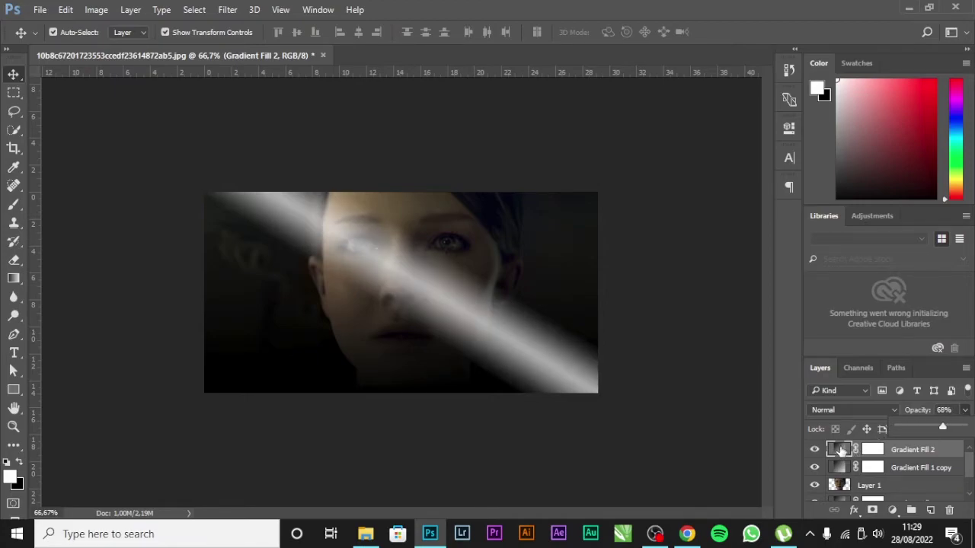
- Widen the light band by raising its gradient scale to 48%
{"action": "double_click", "coordinate": [839, 449]}
{"action": "left_click", "coordinate": [750, 257]}
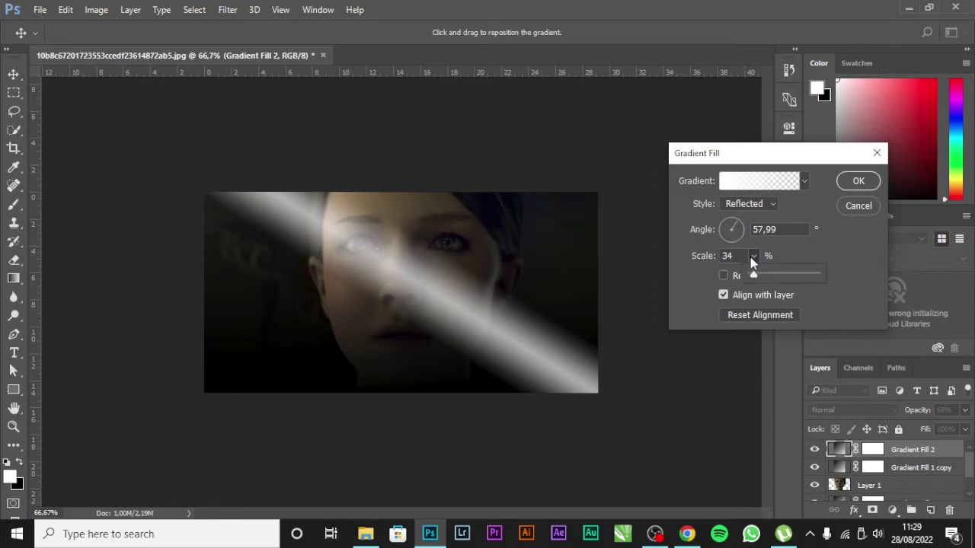
{"action": "scroll", "coordinate": [750, 257], "scroll_direction": "up", "scroll_amount": 5}
{"action": "scroll", "coordinate": [750, 257], "scroll_direction": "up", "scroll_amount": 2}
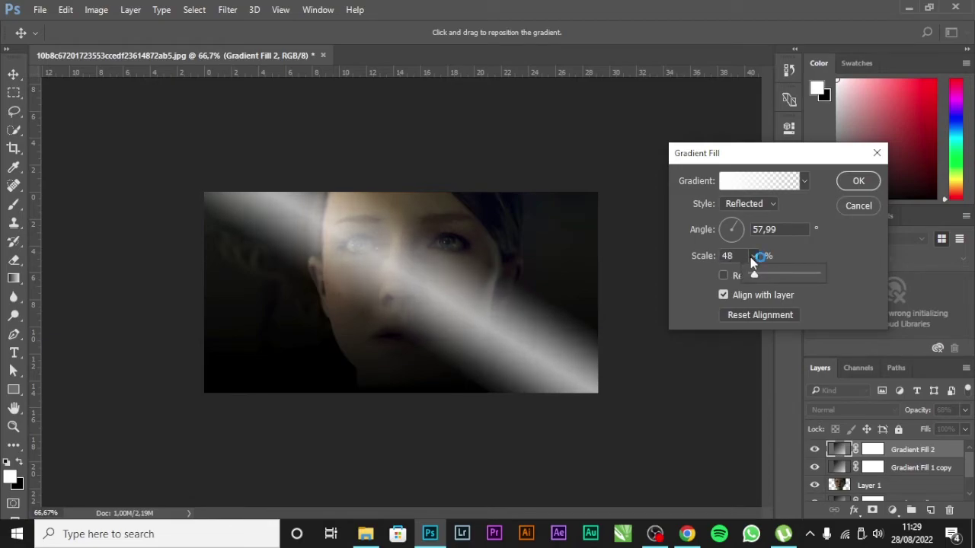
{"action": "left_click", "coordinate": [859, 181]}
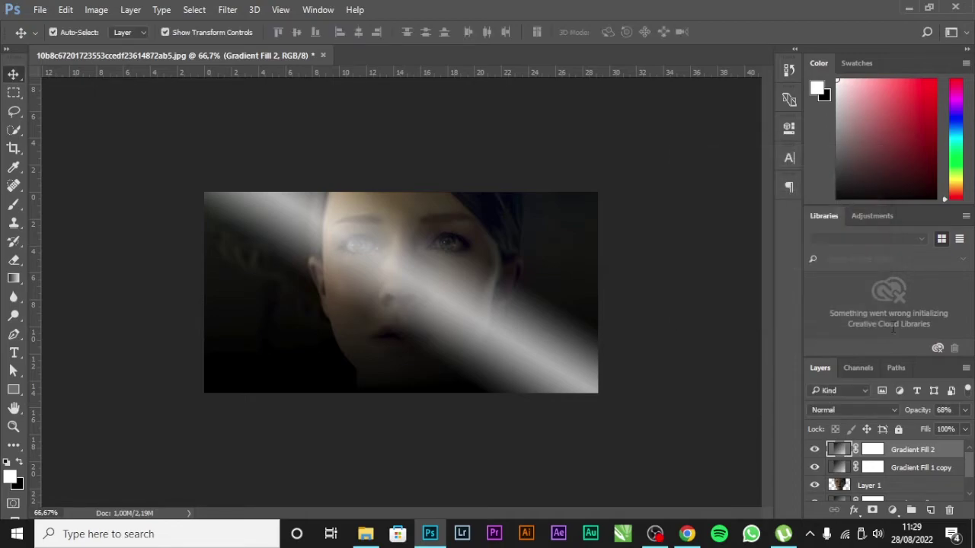
- Bring Gradient Fill 2's opacity down to about 55%
{"action": "left_click", "coordinate": [965, 410]}
{"action": "scroll", "coordinate": [970, 411], "scroll_direction": "down", "scroll_amount": 8}
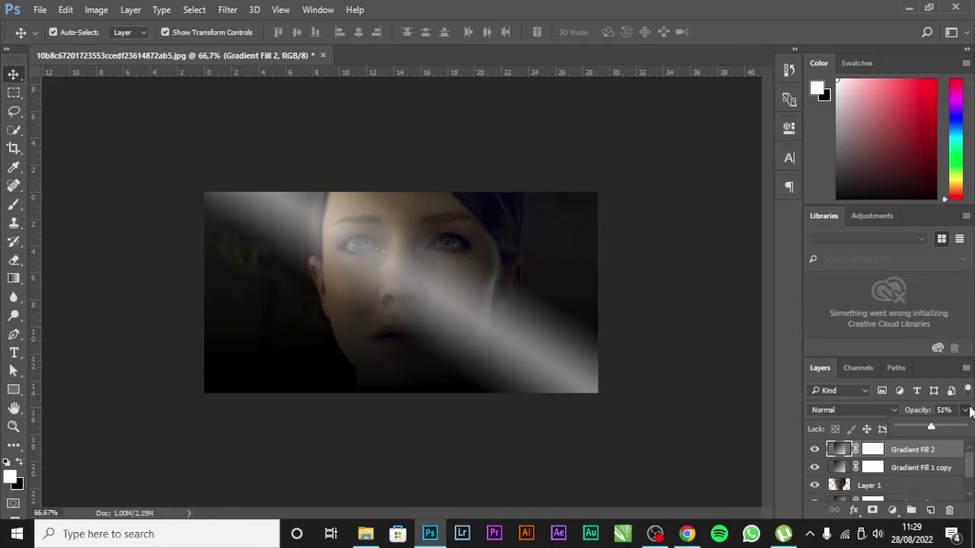
{"action": "scroll", "coordinate": [970, 411], "scroll_direction": "down", "scroll_amount": 4}
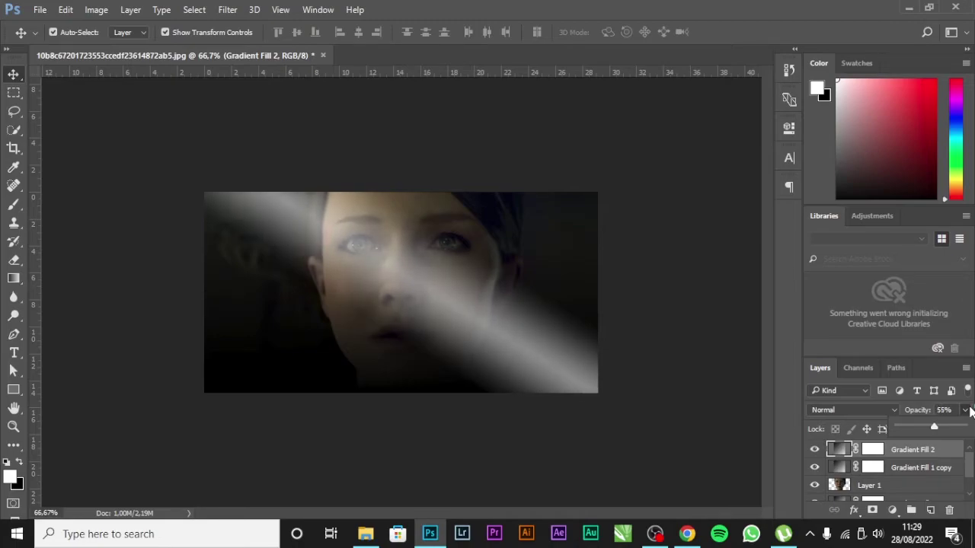
- Move Gradient Fill 1 copy above Gradient Fill 2, leaving Gradient Fill 2's settings unchanged
{"action": "left_click", "coordinate": [723, 452]}
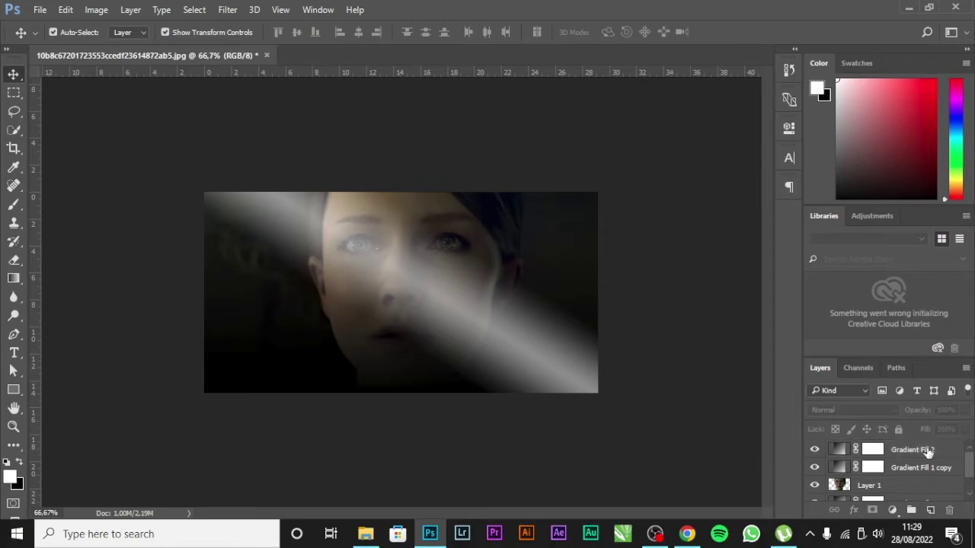
{"action": "mouse_move", "coordinate": [923, 466]}
{"action": "left_mouse_down"}
{"action": "mouse_move", "coordinate": [905, 470]}
{"action": "mouse_move", "coordinate": [906, 446]}
{"action": "left_mouse_up"}
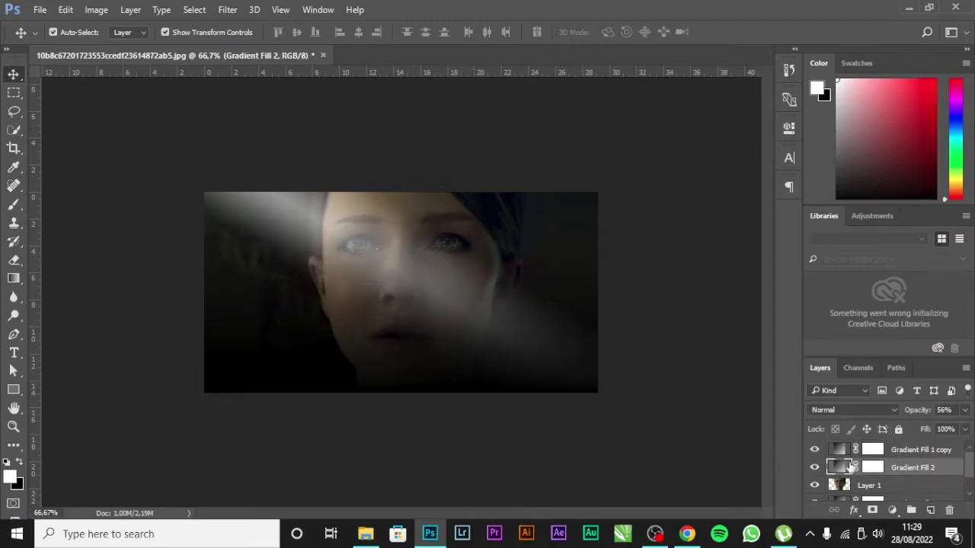
{"action": "left_click", "coordinate": [653, 429]}
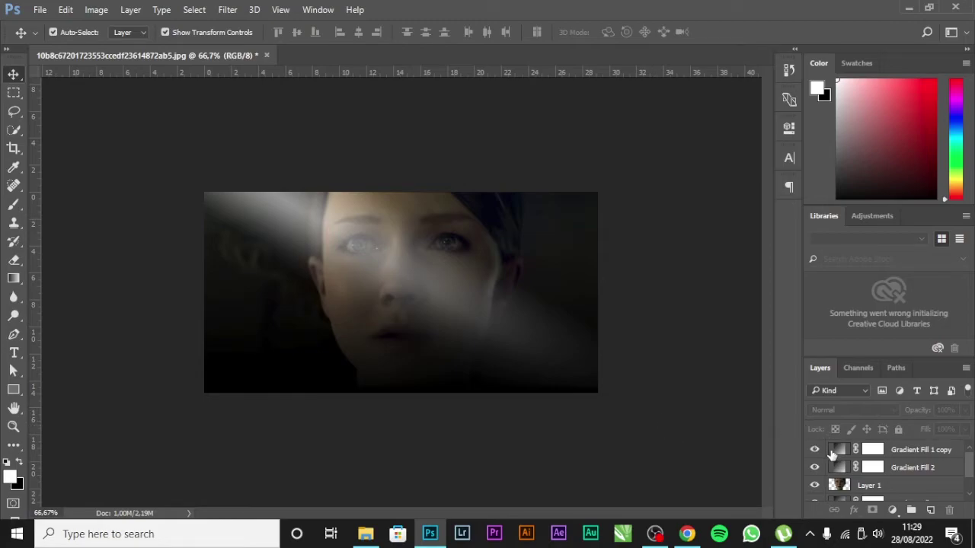
{"action": "double_click", "coordinate": [838, 467]}
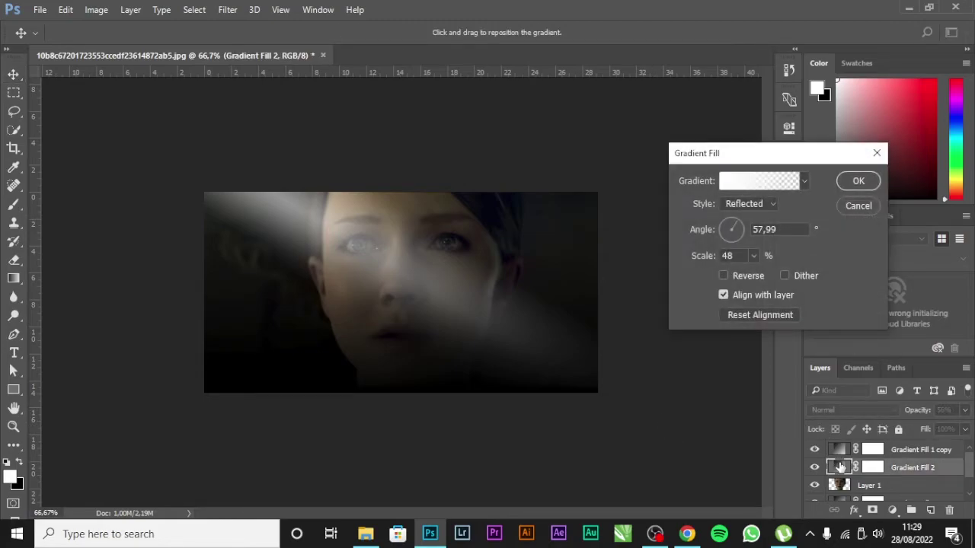
{"action": "left_click", "coordinate": [856, 181]}
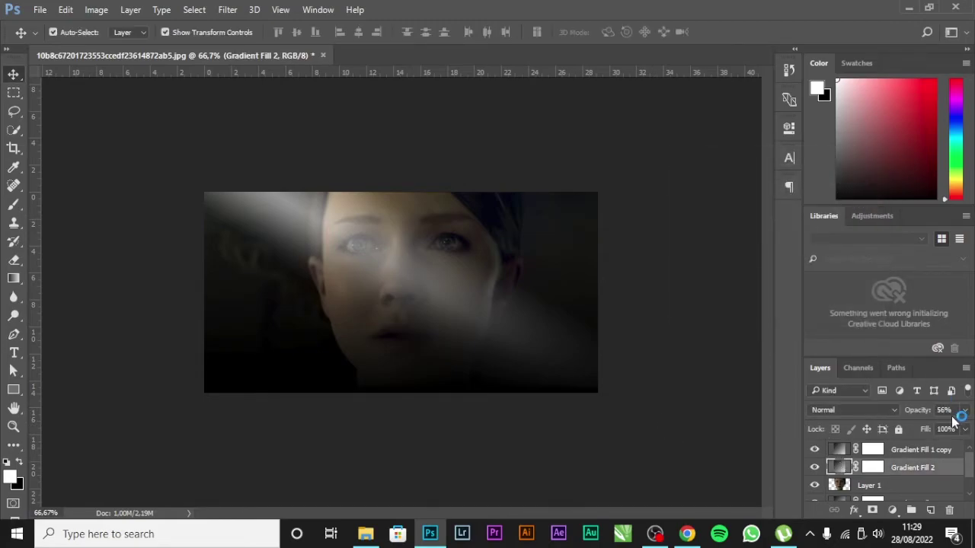
- Raise Gradient Fill 2's opacity to about 75%
{"action": "left_click", "coordinate": [964, 411]}
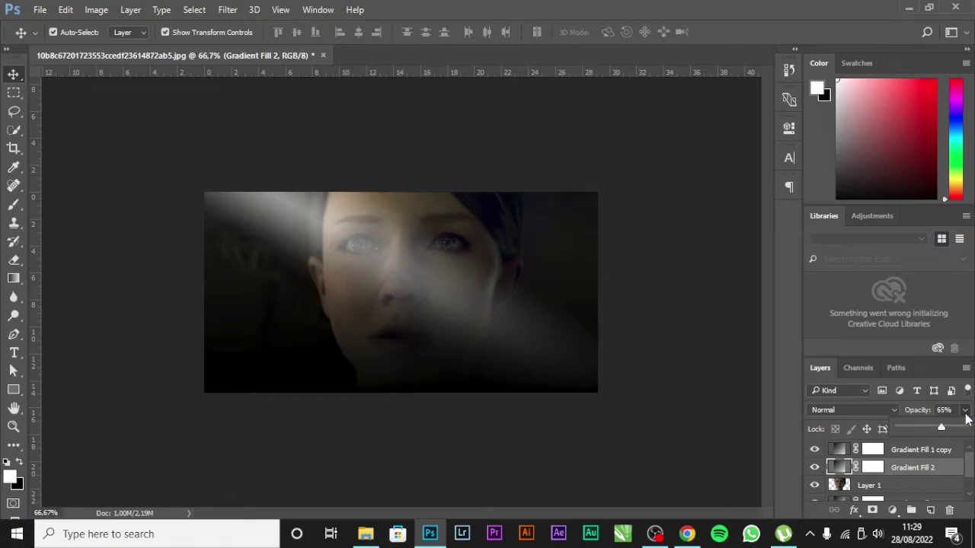
{"action": "left_click_drag", "start_coordinate": [965, 412], "coordinate": [965, 415]}
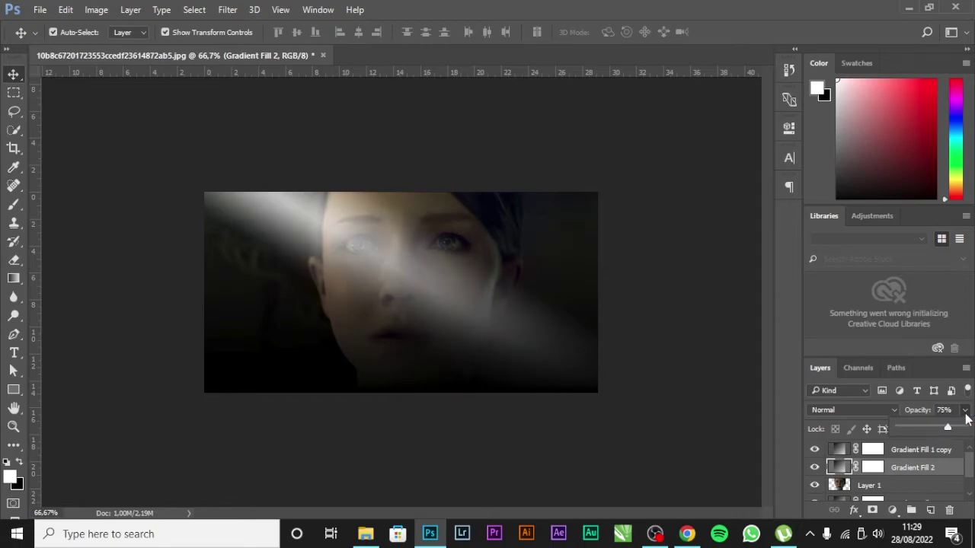
{"action": "left_click", "coordinate": [711, 411]}
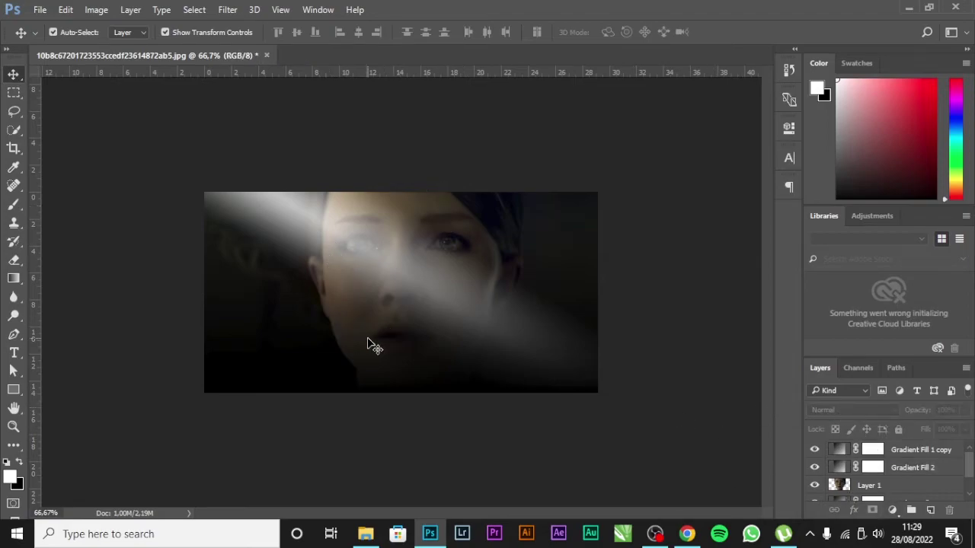
- Add a Channel Mixer layer with the Blue output set to Green +100 and Blue 0
{"action": "left_click", "coordinate": [892, 510]}
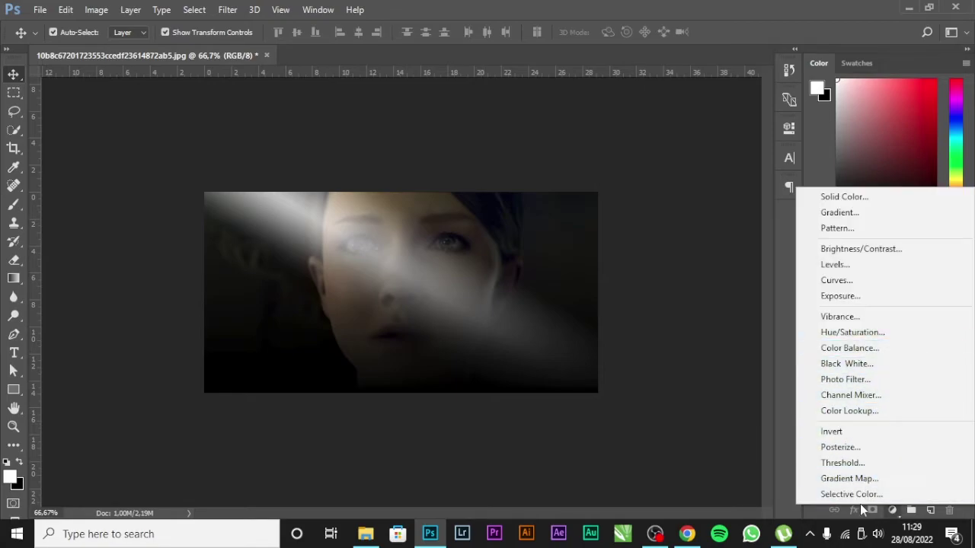
{"action": "left_click", "coordinate": [868, 396]}
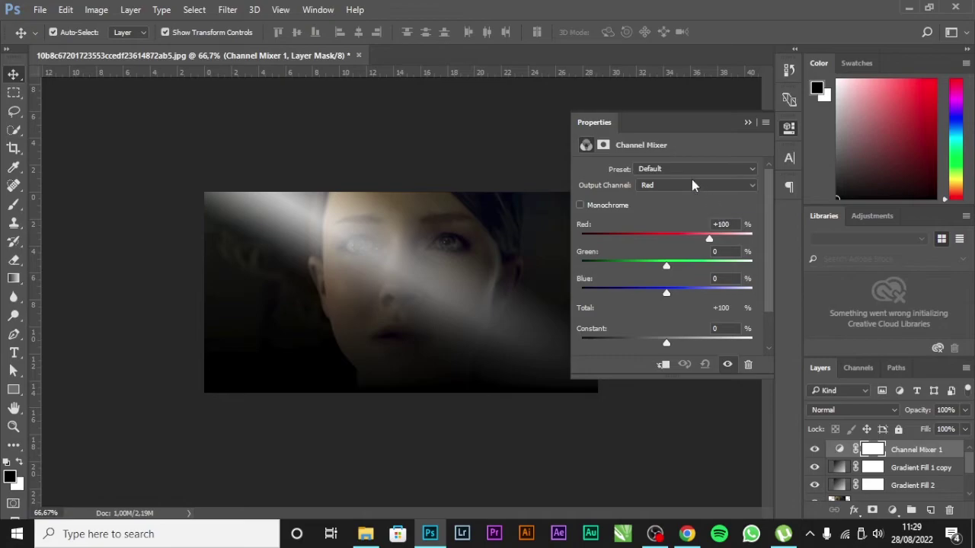
{"action": "left_click", "coordinate": [651, 186]}
{"action": "left_click", "coordinate": [647, 206]}
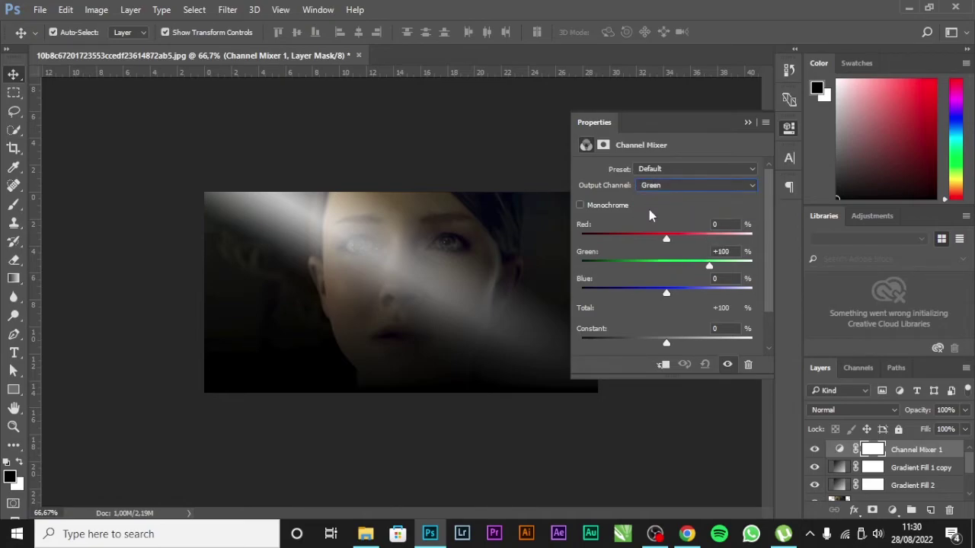
{"action": "left_click", "coordinate": [654, 186]}
{"action": "left_click", "coordinate": [646, 215]}
{"action": "type", "text": "+1"}
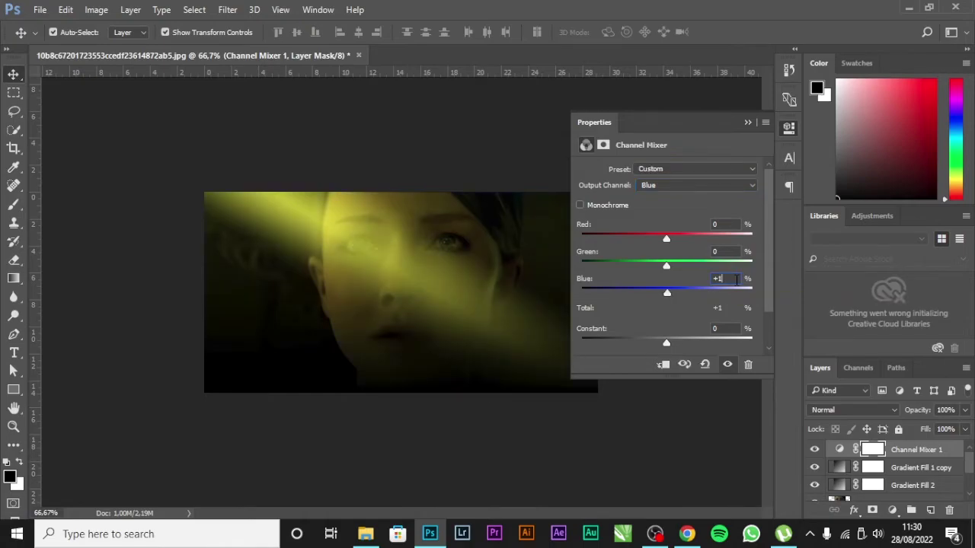
{"action": "type", "text": "0"}
{"action": "type", "text": "+100"}
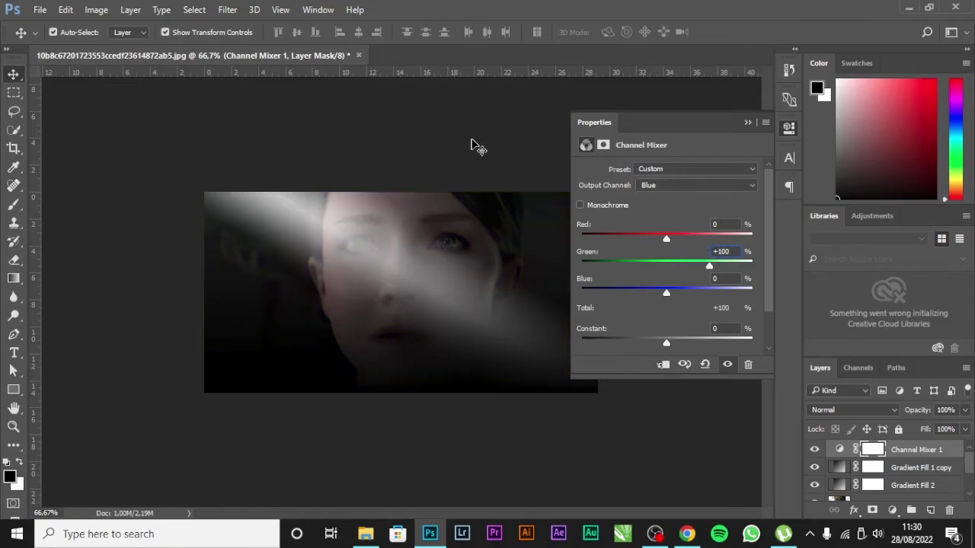
{"action": "left_click", "coordinate": [474, 145]}
{"action": "left_click", "coordinate": [795, 128]}
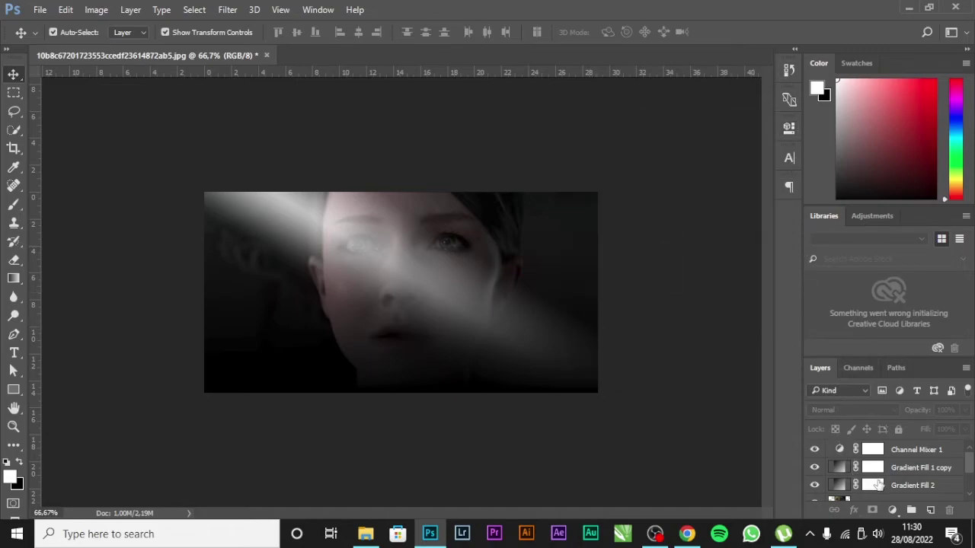
- Add a Selective Color adjustment layer and add cyan to the Reds
{"action": "left_click", "coordinate": [892, 509]}
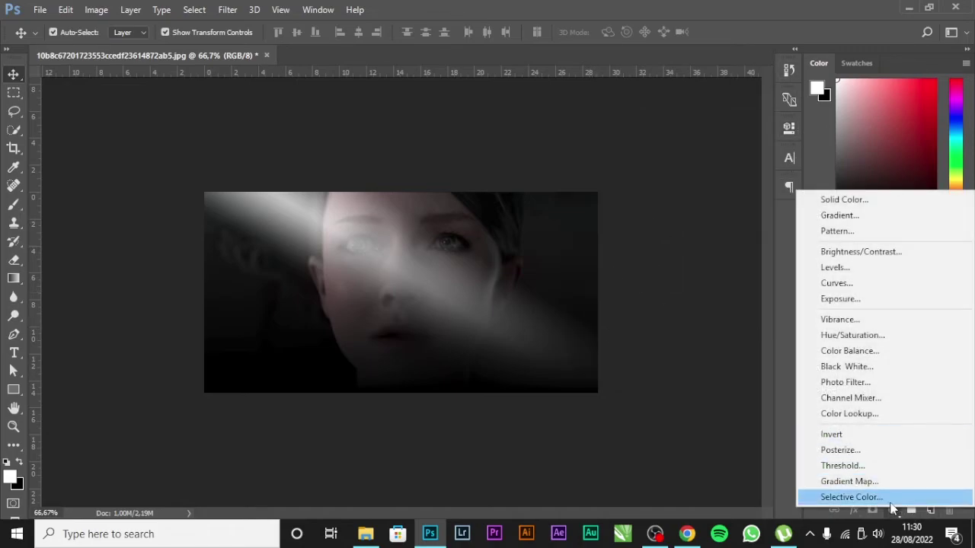
{"action": "left_click", "coordinate": [863, 497]}
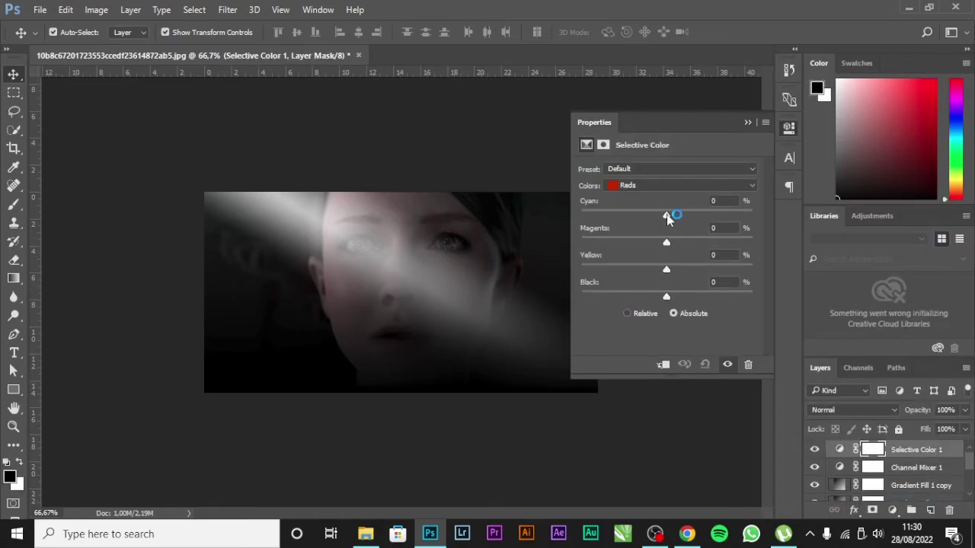
{"action": "mouse_move", "coordinate": [667, 214]}
{"action": "left_mouse_down"}
{"action": "mouse_move", "coordinate": [681, 215]}
{"action": "mouse_move", "coordinate": [670, 219]}
{"action": "mouse_move", "coordinate": [680, 245]}
{"action": "mouse_move", "coordinate": [661, 270]}
{"action": "mouse_move", "coordinate": [644, 270]}
{"action": "mouse_move", "coordinate": [660, 270]}
{"action": "mouse_move", "coordinate": [668, 296]}
{"action": "mouse_move", "coordinate": [654, 298]}
{"action": "mouse_move", "coordinate": [663, 297]}
{"action": "left_mouse_up"}
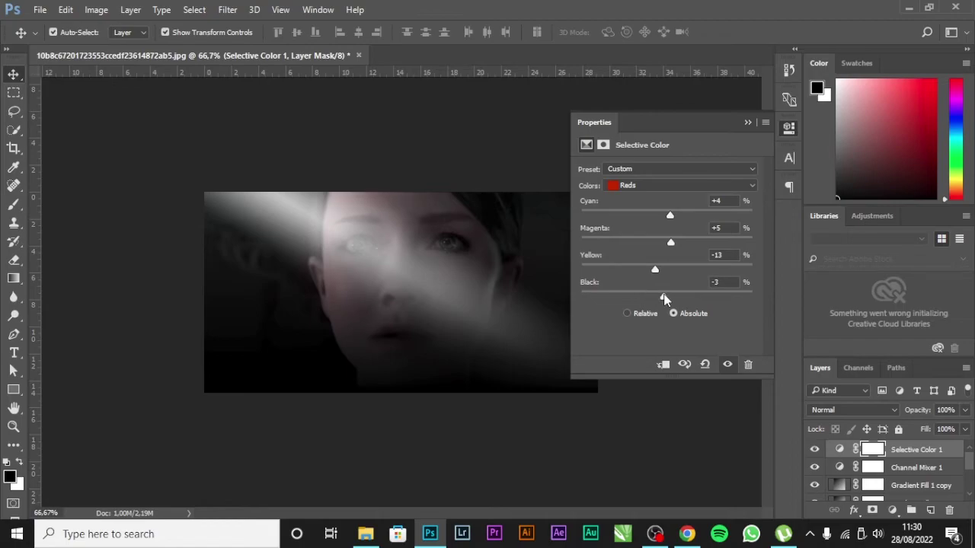
- For Cyans, raise cyan and magenta and lower yellow and black
{"action": "left_click", "coordinate": [698, 186]}
{"action": "left_click", "coordinate": [677, 233]}
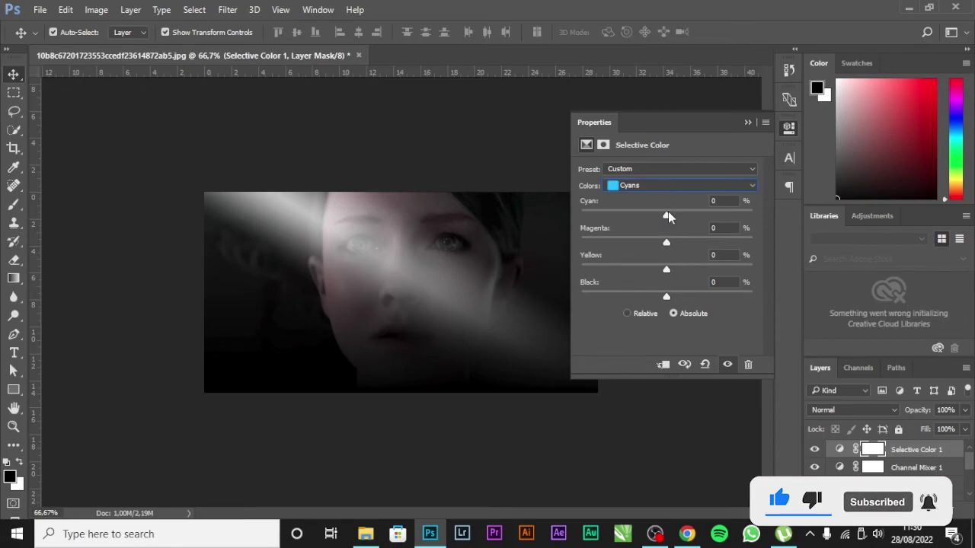
{"action": "left_click_drag", "start_coordinate": [666, 215], "coordinate": [730, 216]}
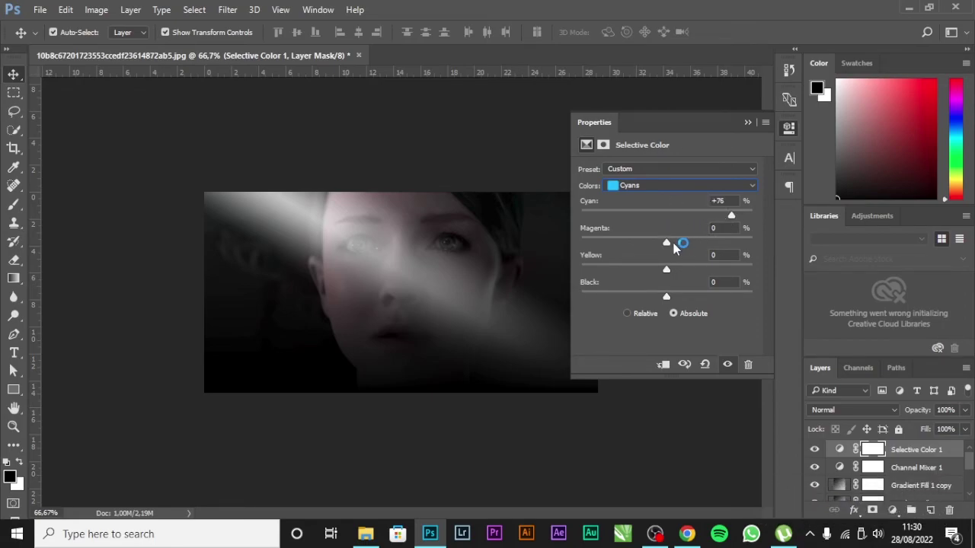
{"action": "left_click_drag", "start_coordinate": [667, 242], "coordinate": [706, 242]}
{"action": "left_click_drag", "start_coordinate": [669, 271], "coordinate": [626, 273]}
{"action": "left_click_drag", "start_coordinate": [665, 297], "coordinate": [615, 296]}
{"action": "left_click_drag", "start_coordinate": [617, 296], "coordinate": [643, 297]}
- For Neutrals, set Yellow to -12 and Black to +5
{"action": "left_click", "coordinate": [669, 188]}
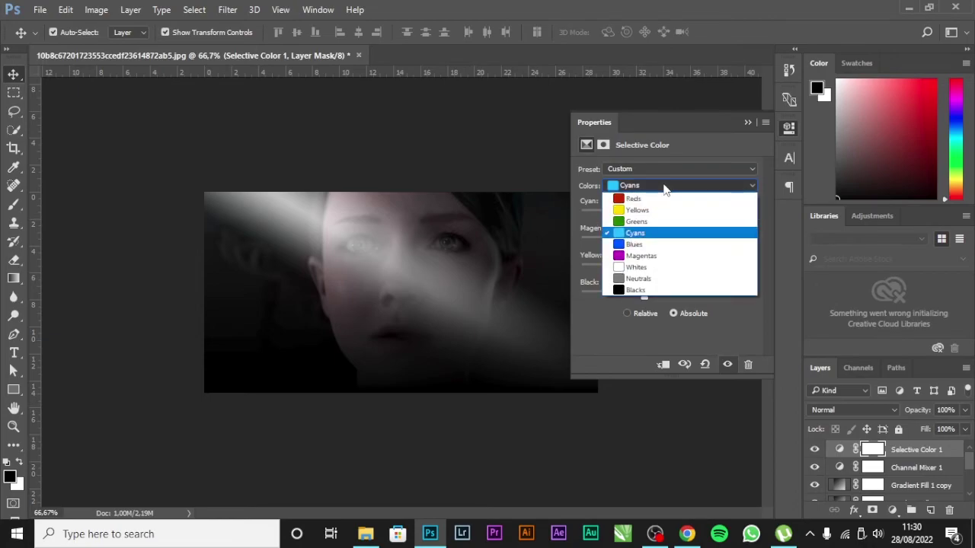
{"action": "left_click", "coordinate": [659, 279]}
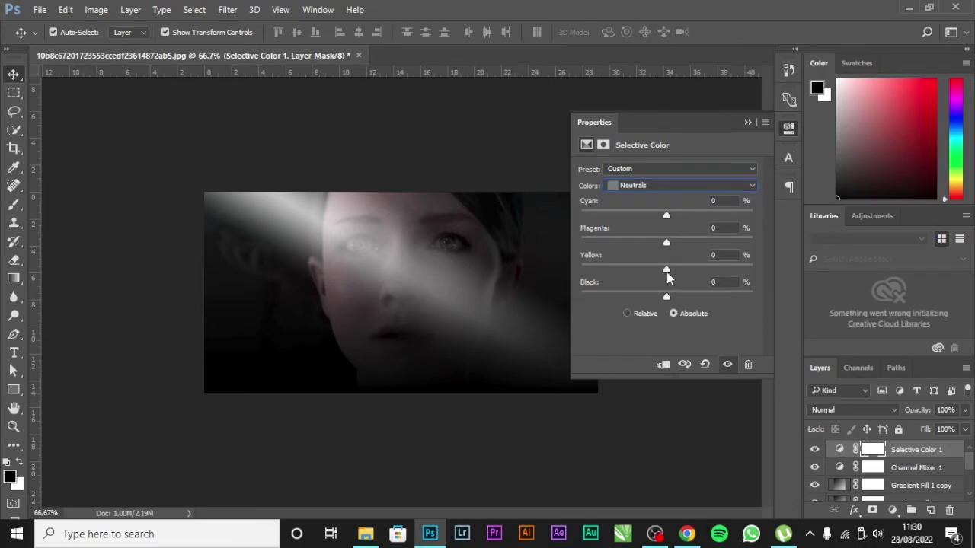
{"action": "left_click", "coordinate": [666, 271]}
{"action": "left_click_drag", "start_coordinate": [667, 271], "coordinate": [657, 275]}
{"action": "mouse_move", "coordinate": [667, 297]}
{"action": "left_mouse_down"}
{"action": "mouse_move", "coordinate": [653, 297]}
{"action": "mouse_move", "coordinate": [671, 297]}
{"action": "left_mouse_up"}
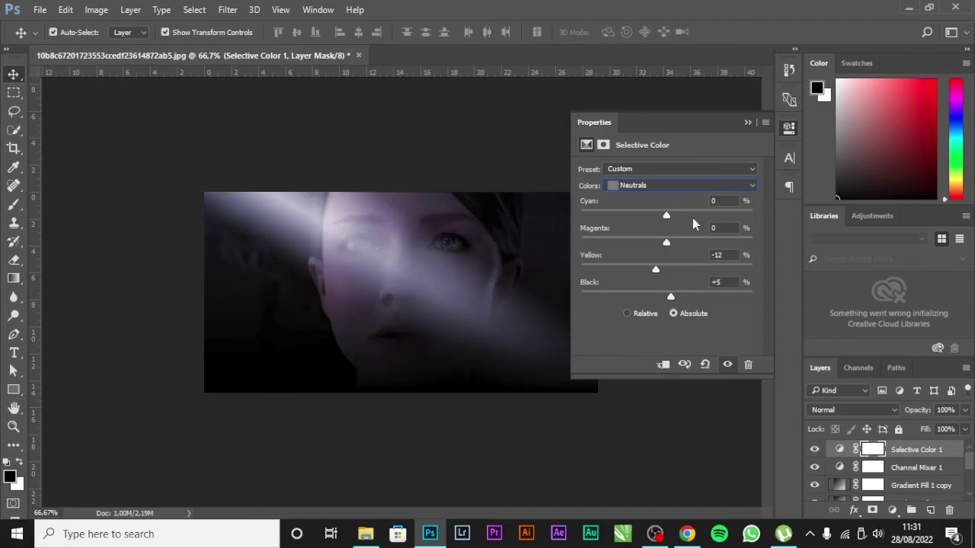
{"action": "left_click", "coordinate": [666, 185]}
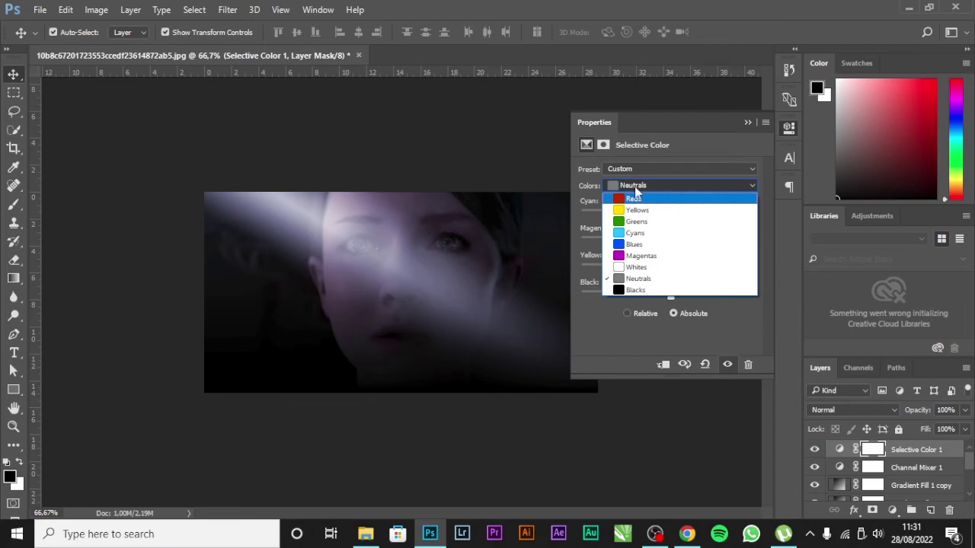
{"action": "left_click", "coordinate": [634, 187]}
{"action": "left_click", "coordinate": [790, 130]}
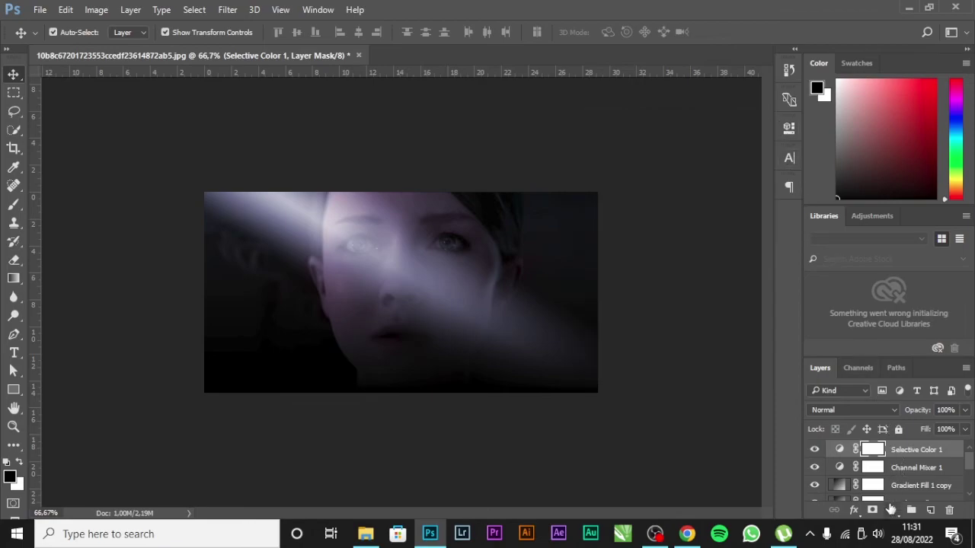
- Add an Exposure layer with exposure +0.11, a slight offset tweak and gamma 0.84
{"action": "left_click", "coordinate": [892, 509]}
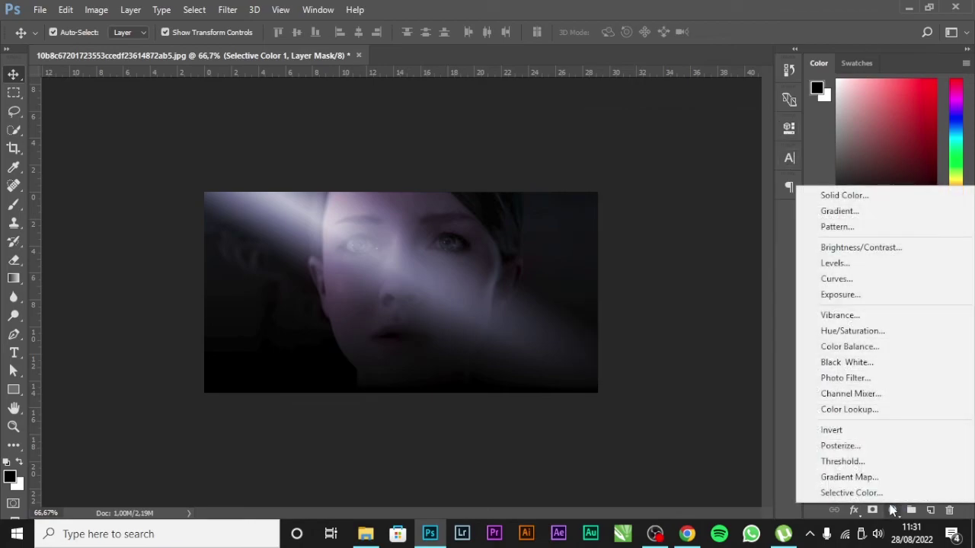
{"action": "left_click", "coordinate": [853, 295]}
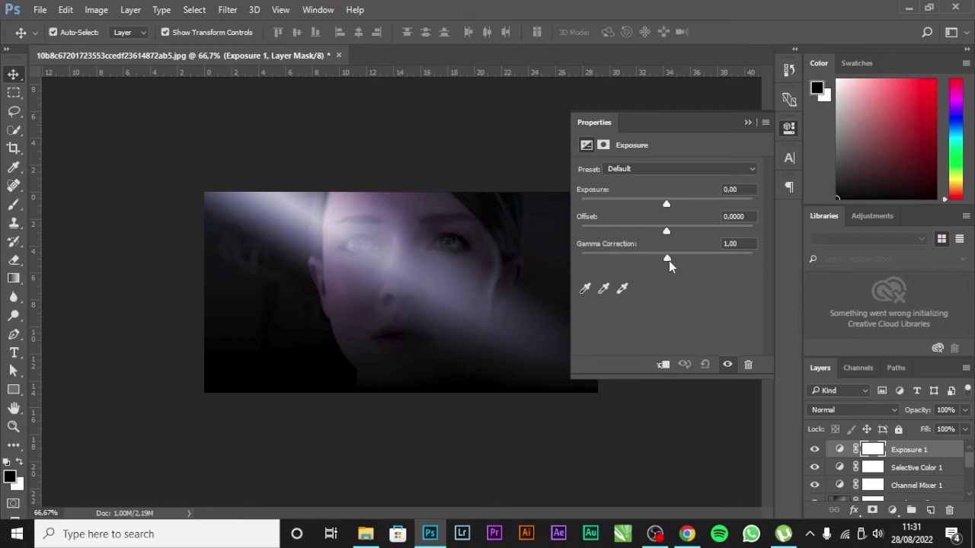
{"action": "mouse_move", "coordinate": [669, 257]}
{"action": "left_mouse_down"}
{"action": "mouse_move", "coordinate": [680, 263]}
{"action": "mouse_move", "coordinate": [672, 236]}
{"action": "left_mouse_up"}
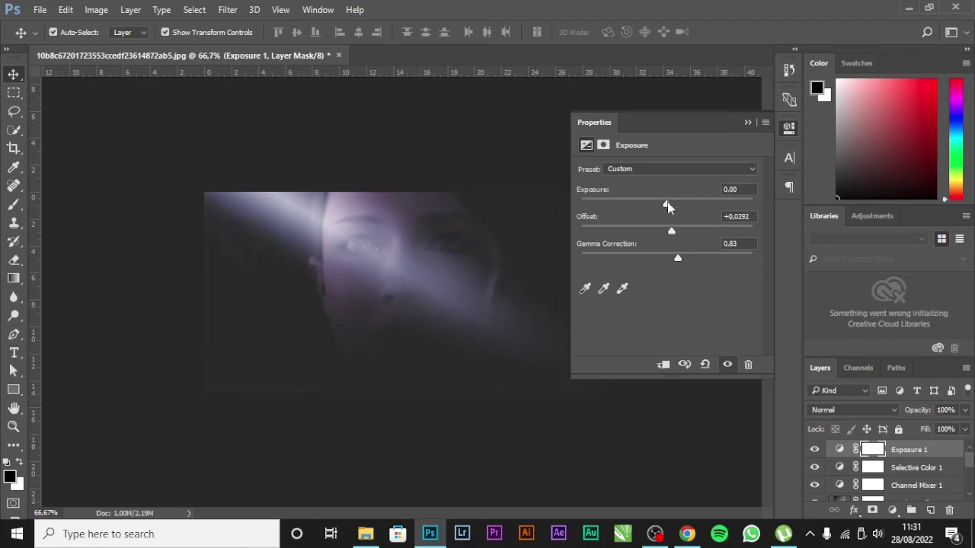
{"action": "left_click_drag", "start_coordinate": [667, 205], "coordinate": [669, 207]}
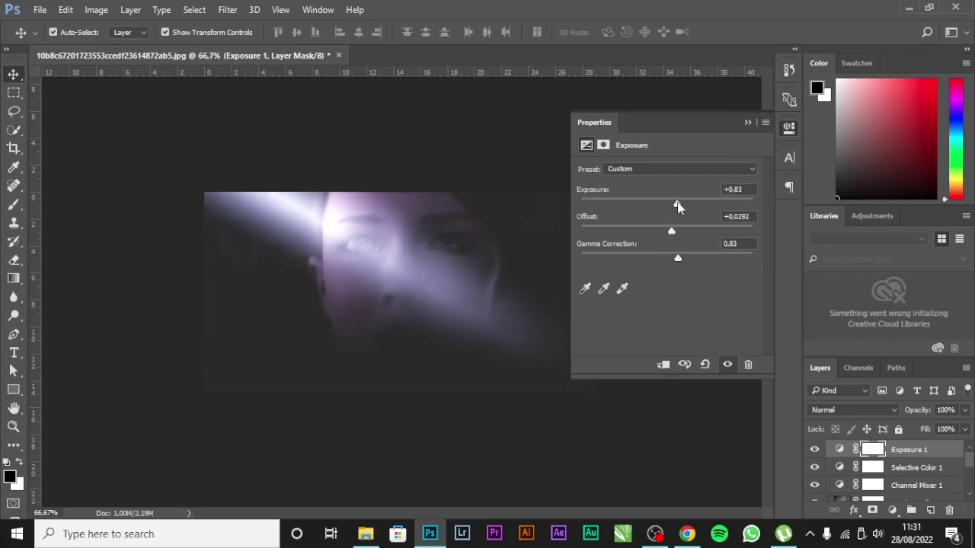
{"action": "left_click_drag", "start_coordinate": [671, 232], "coordinate": [677, 259]}
{"action": "left_click", "coordinate": [677, 259]}
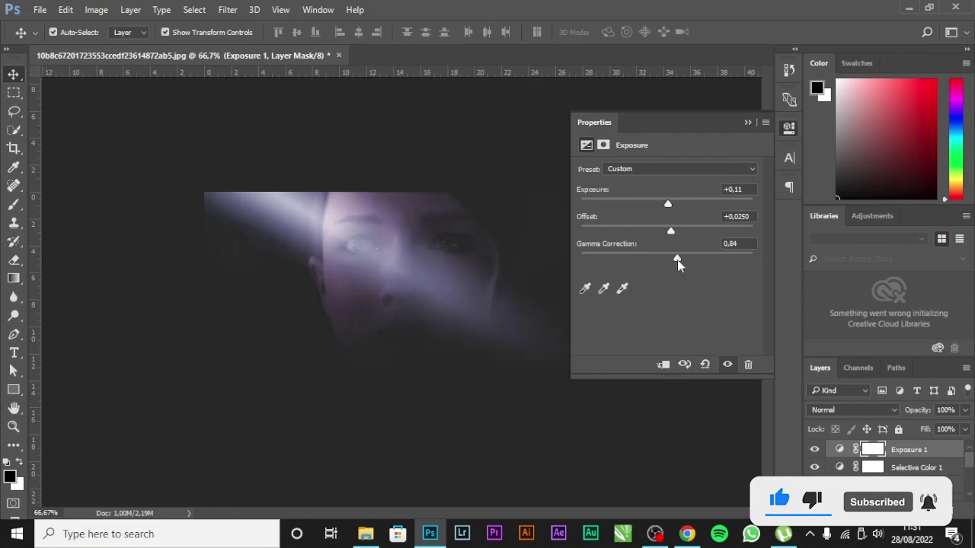
{"action": "left_click", "coordinate": [671, 233]}
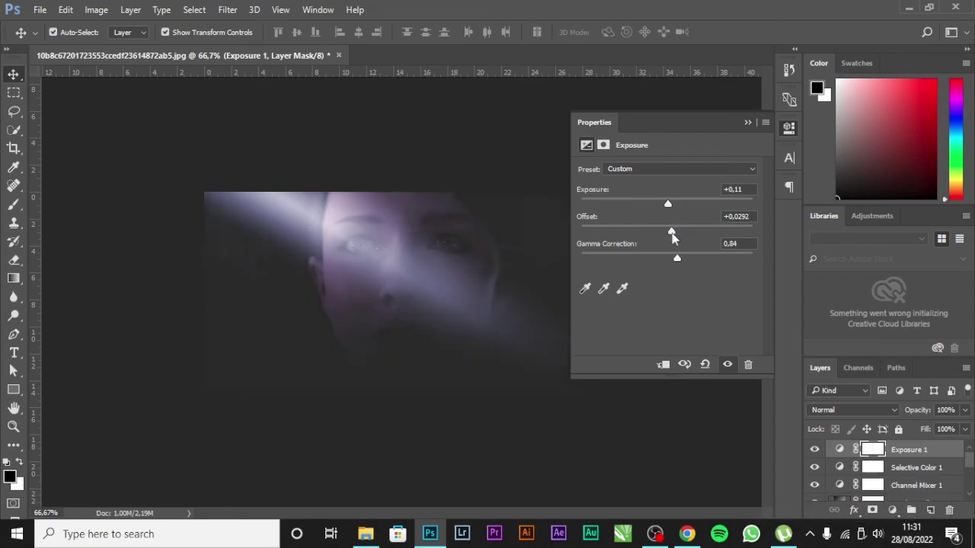
{"action": "left_click_drag", "start_coordinate": [671, 233], "coordinate": [669, 241]}
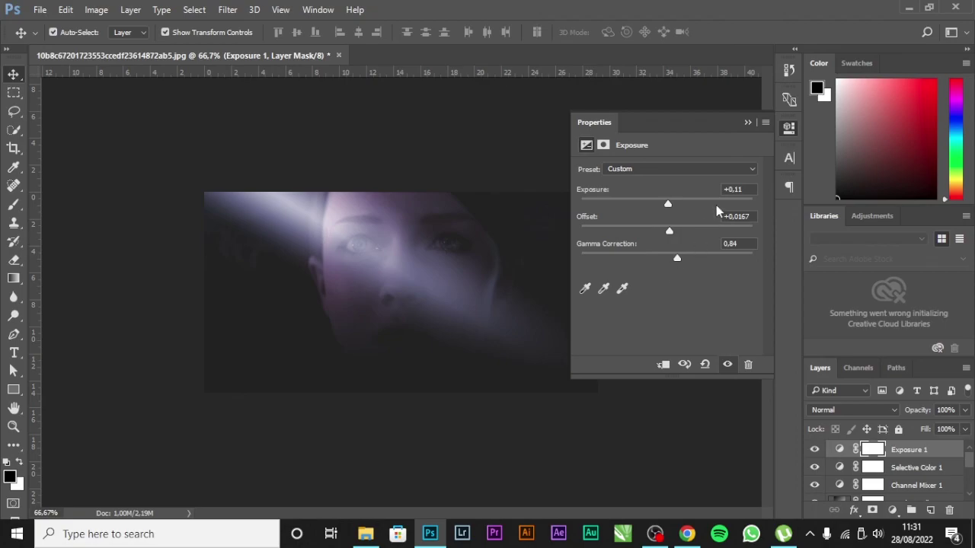
{"action": "left_click", "coordinate": [792, 131]}
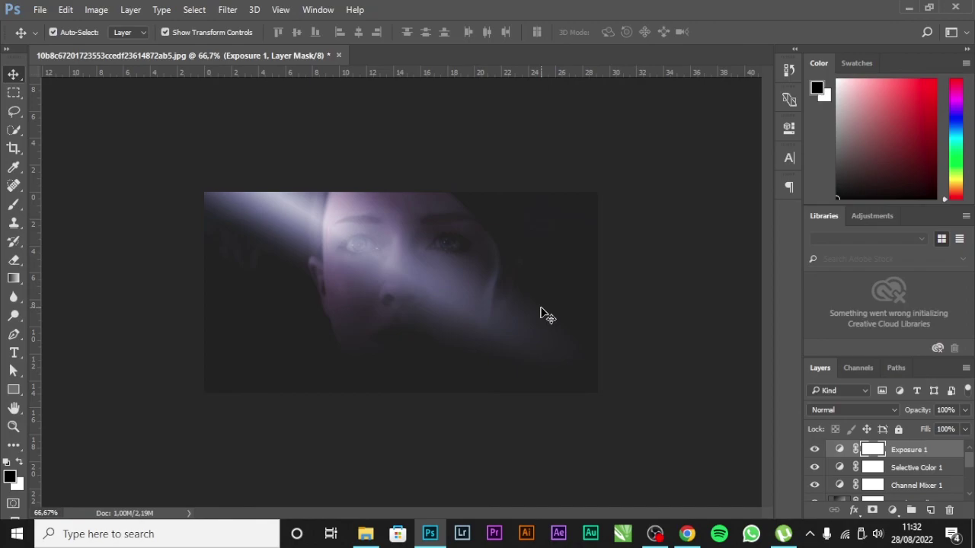